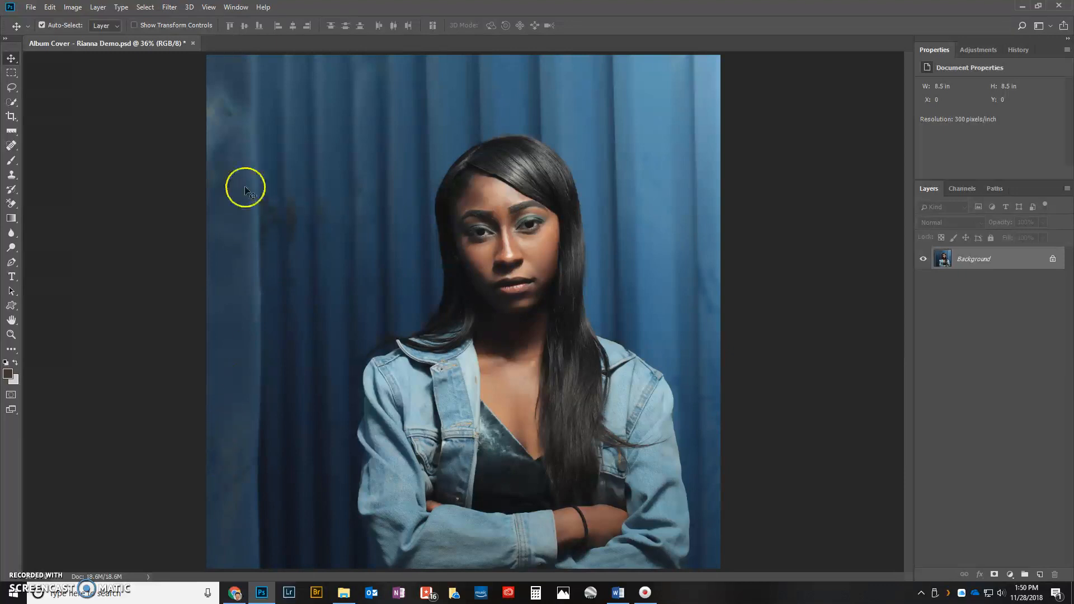
# - Set the Crop tool to 8.5 in by 8.5 in at a resolution of 150 px/in
pyautogui.click(9, 118)
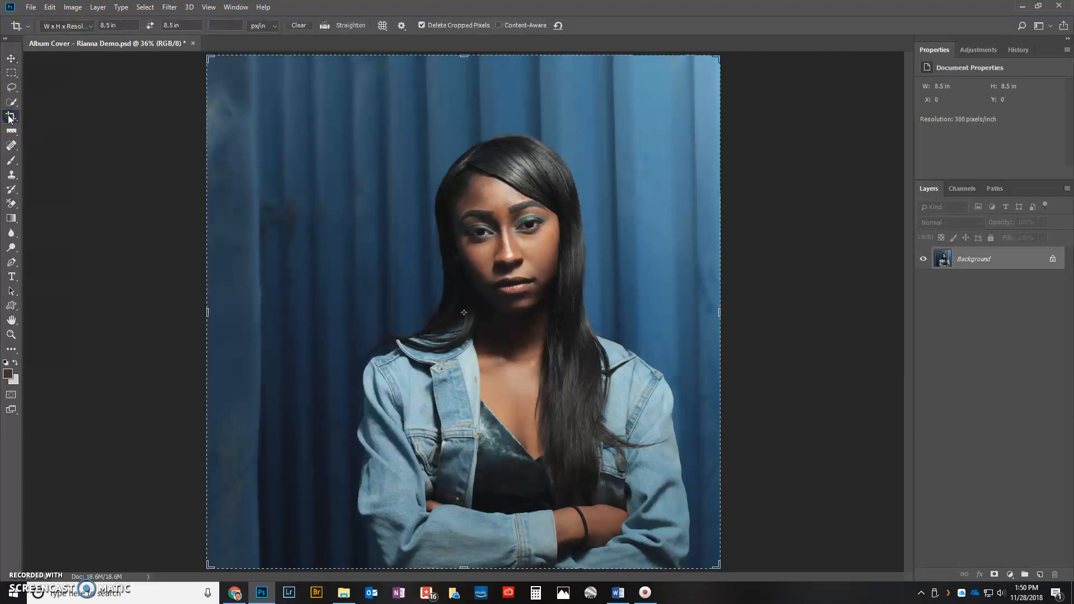
pyautogui.click(122, 25)
pyautogui.write('8.5')
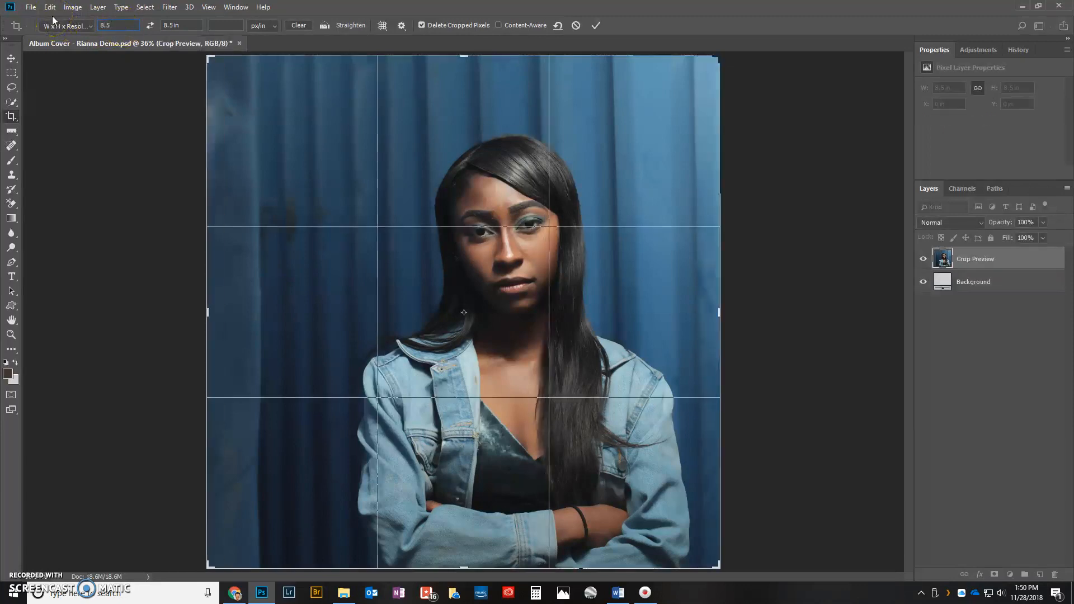
pyautogui.press('Tab')
pyautogui.write('8.')
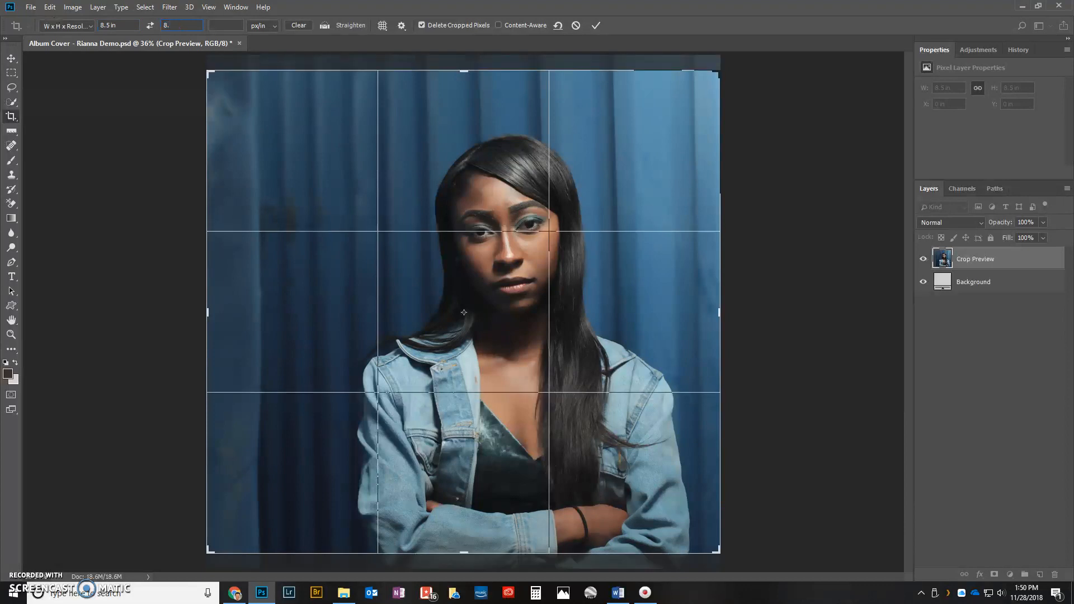
pyautogui.write('5')
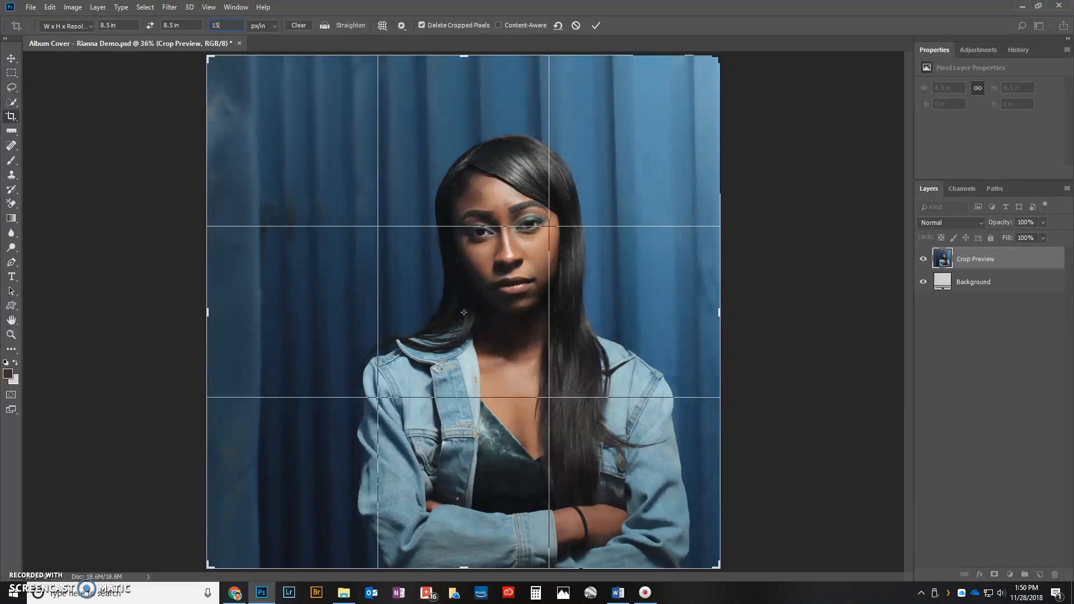
pyautogui.moveTo(162, 219); pyautogui.dragTo(167, 254)
pyautogui.press('Return')
pyautogui.click(232, 24)
pyautogui.write('1')
pyautogui.press('Return')
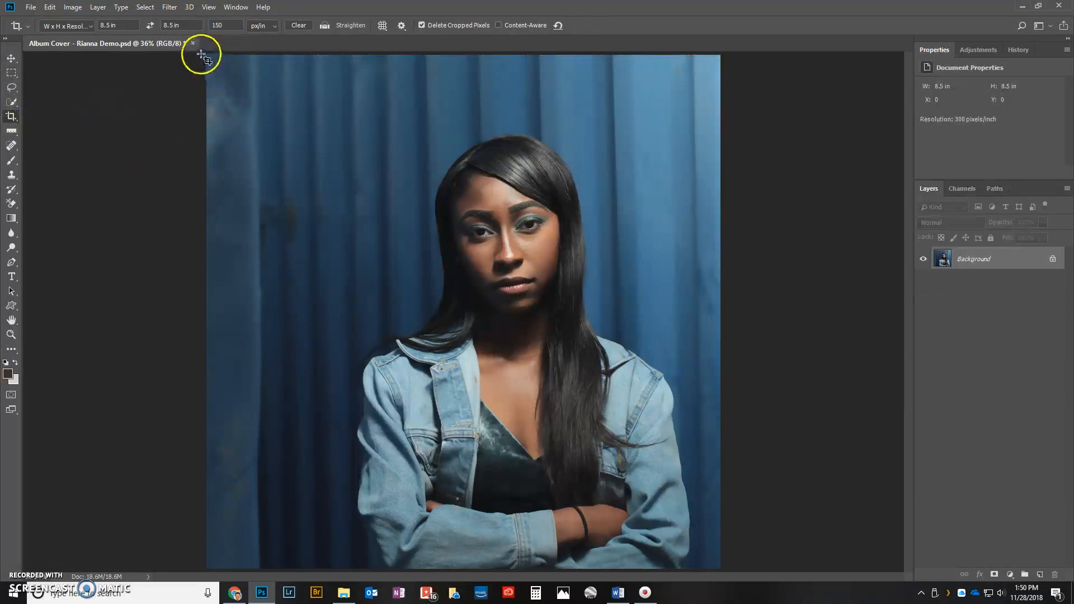
# - Crop the whole photo with the 8.5 × 8.5 in, 150 px/in setting and fit the result on screen
pyautogui.moveTo(238, 81); pyautogui.dragTo(699, 506)
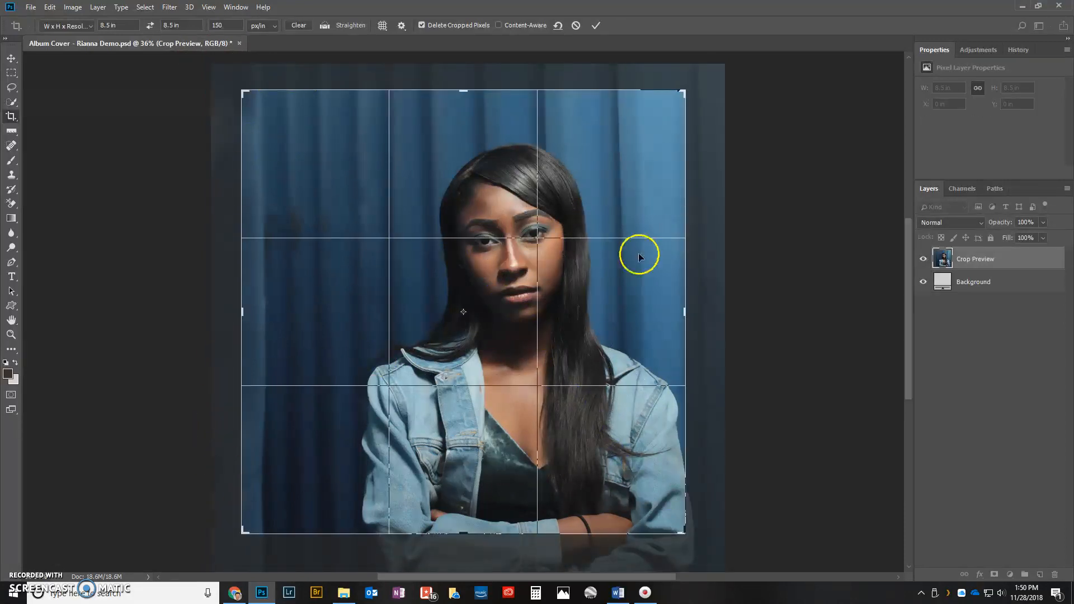
pyautogui.press('Return')
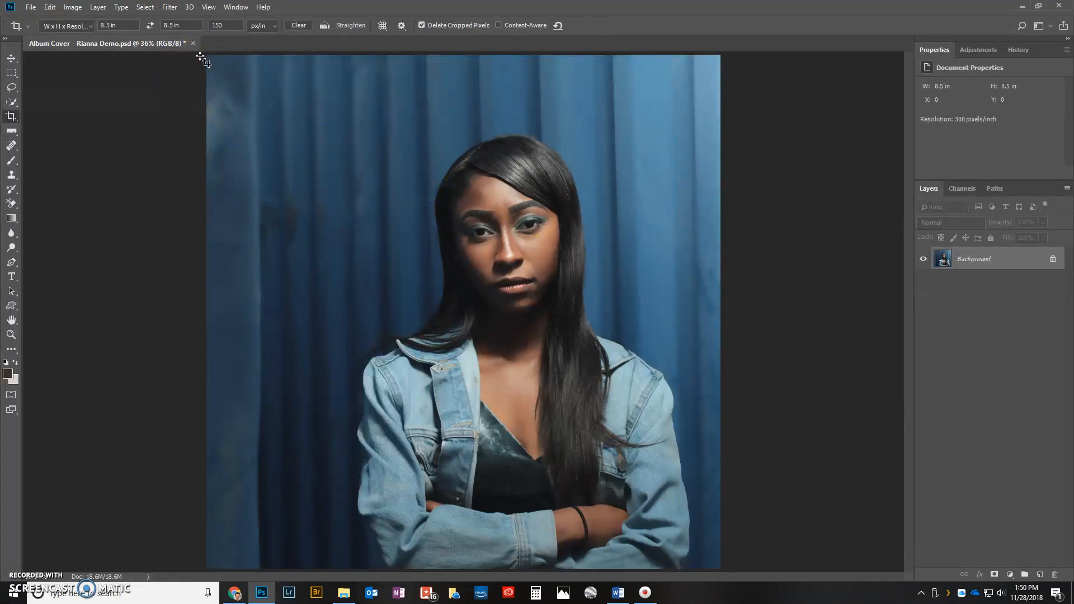
pyautogui.moveTo(198, 56); pyautogui.dragTo(750, 503)
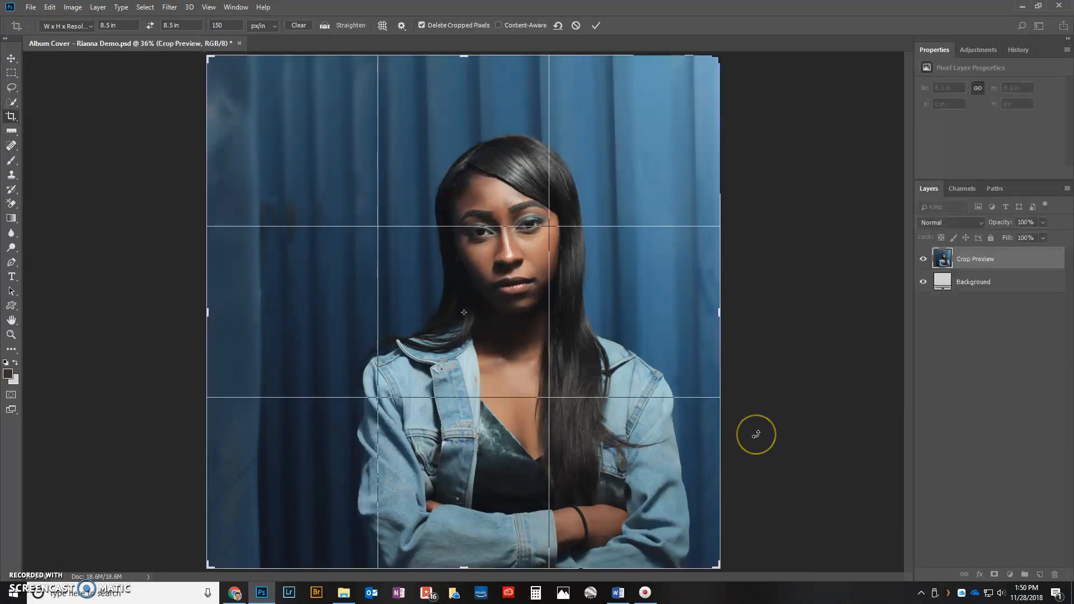
pyautogui.press('Return')
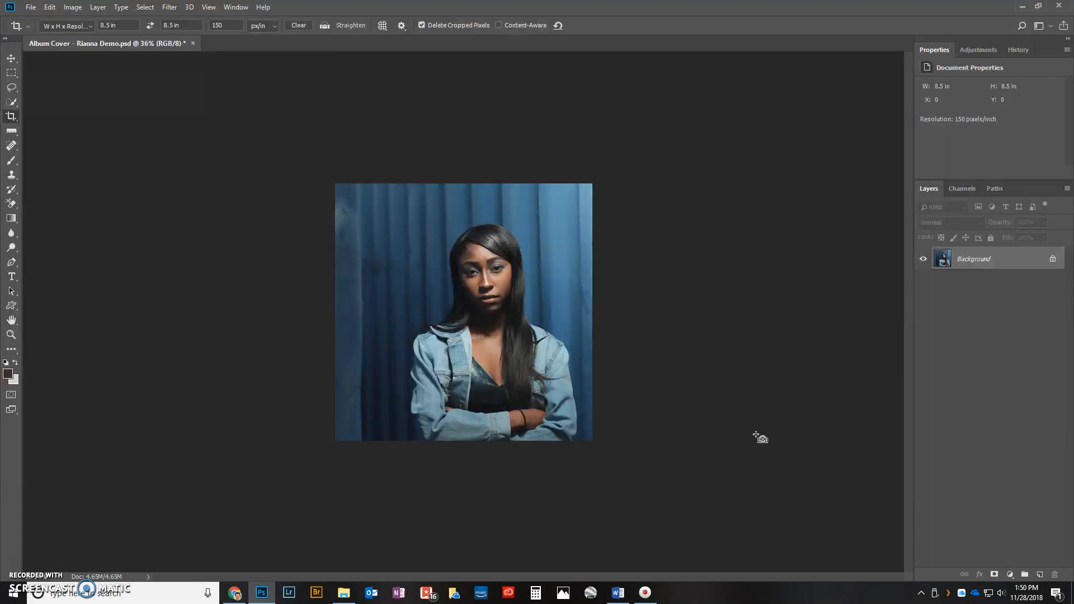
pyautogui.hotkey('ctrl', '0')
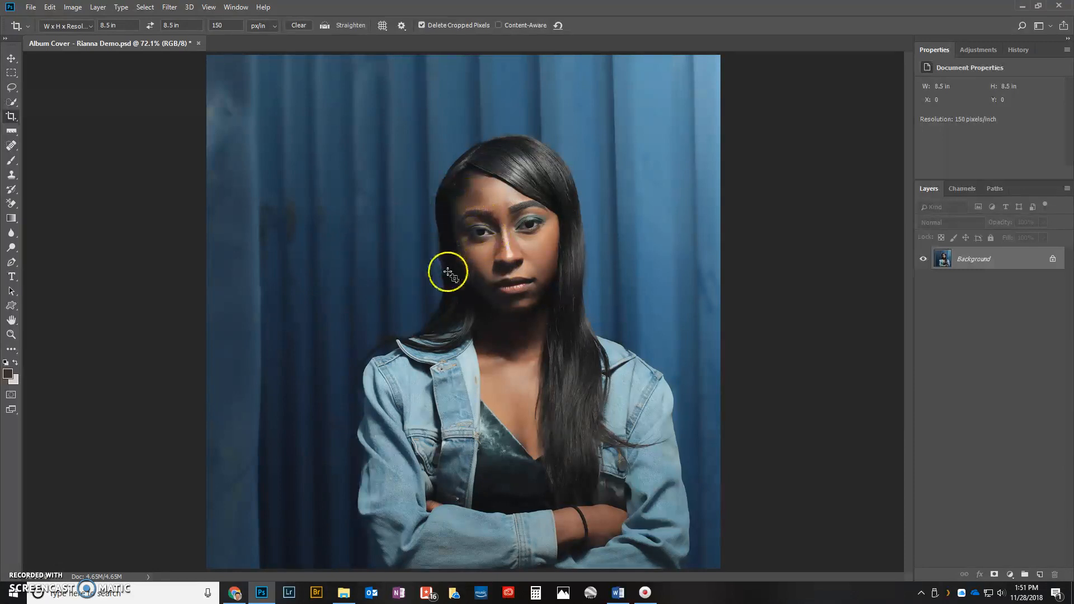
# - Select the woman with the Quick Selection tool and unlock the Background layer
pyautogui.click(11, 102)
pyautogui.moveTo(517, 213)
pyautogui.mouseDown()
pyautogui.moveTo(526, 180)
pyautogui.moveTo(431, 408)
pyautogui.moveTo(419, 513)
pyautogui.moveTo(512, 557)
pyautogui.moveTo(622, 552)
pyautogui.moveTo(638, 434)
pyautogui.moveTo(580, 458)
pyautogui.moveTo(578, 290)
pyautogui.mouseUp()
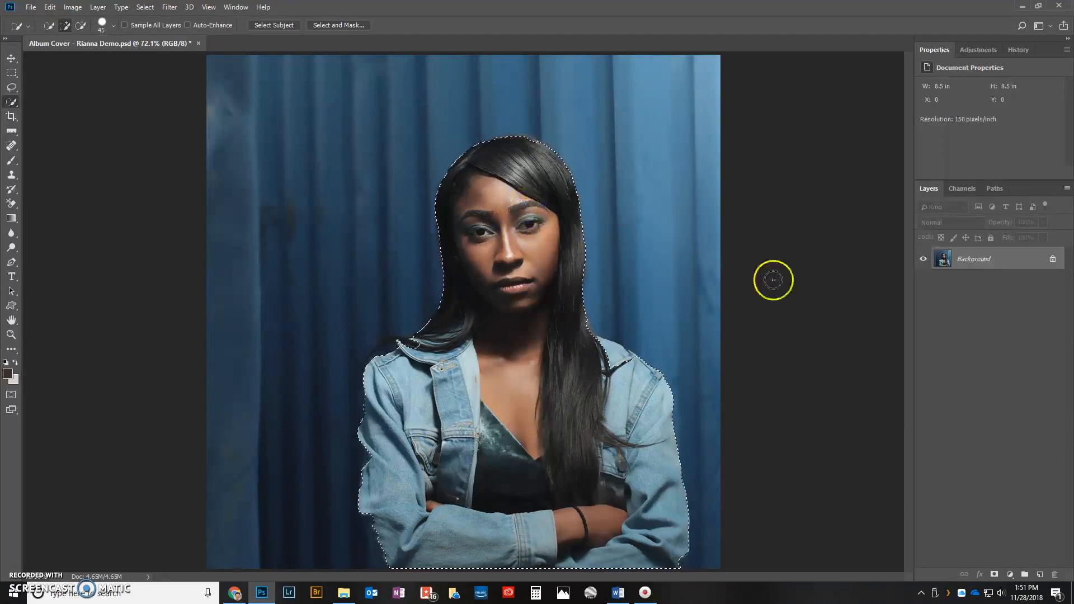
pyautogui.click(1052, 258)
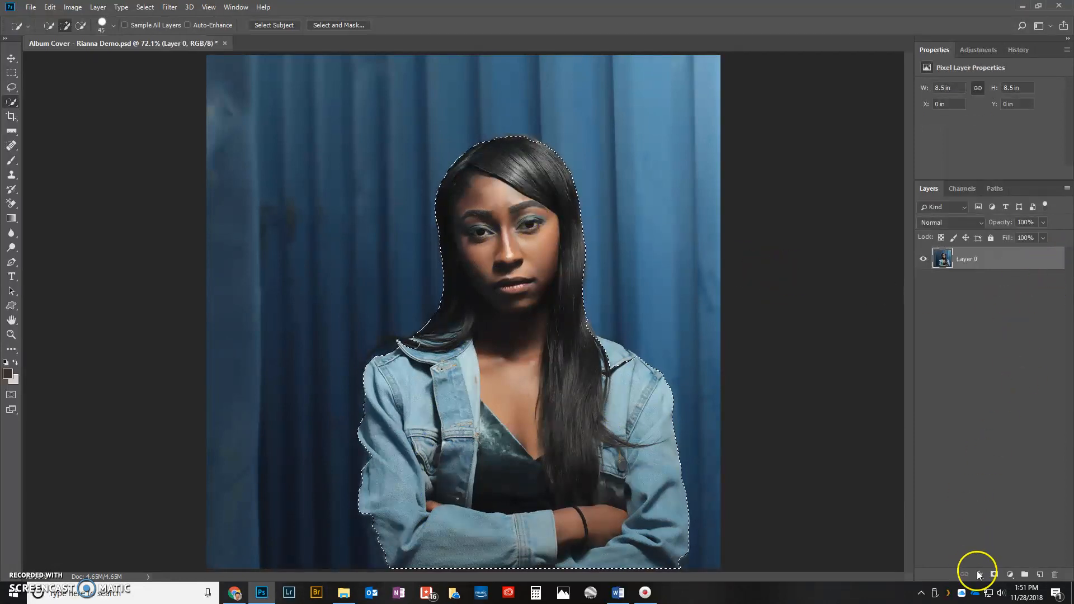
# - Try masking out the backdrop around the woman, undo the mask and clear the selection
pyautogui.click(994, 575)
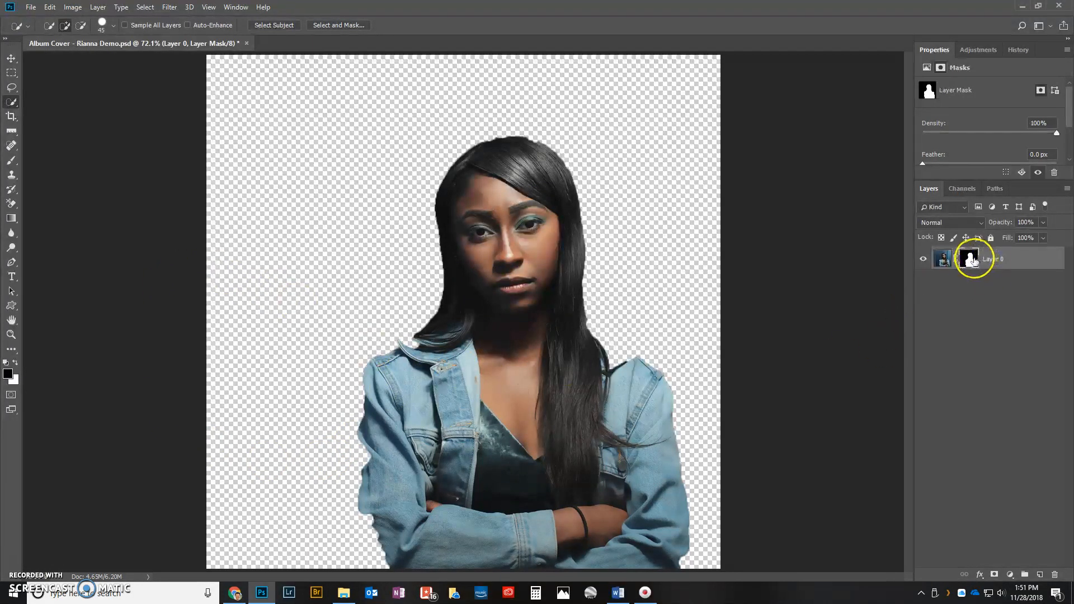
pyautogui.hotkey('ctrl', 'z')
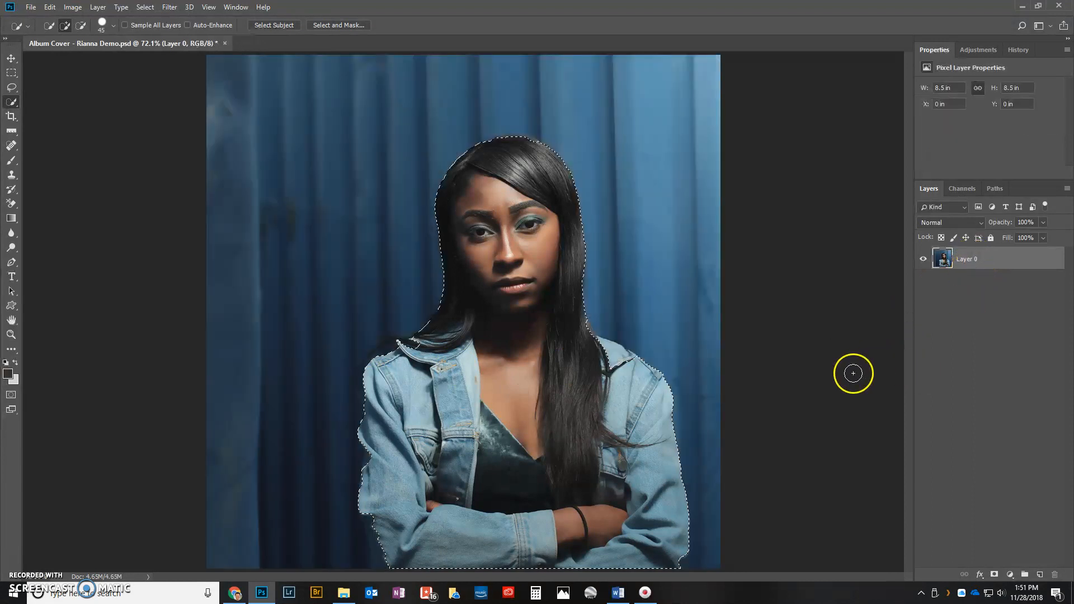
pyautogui.hotkey('ctrl', 'd')
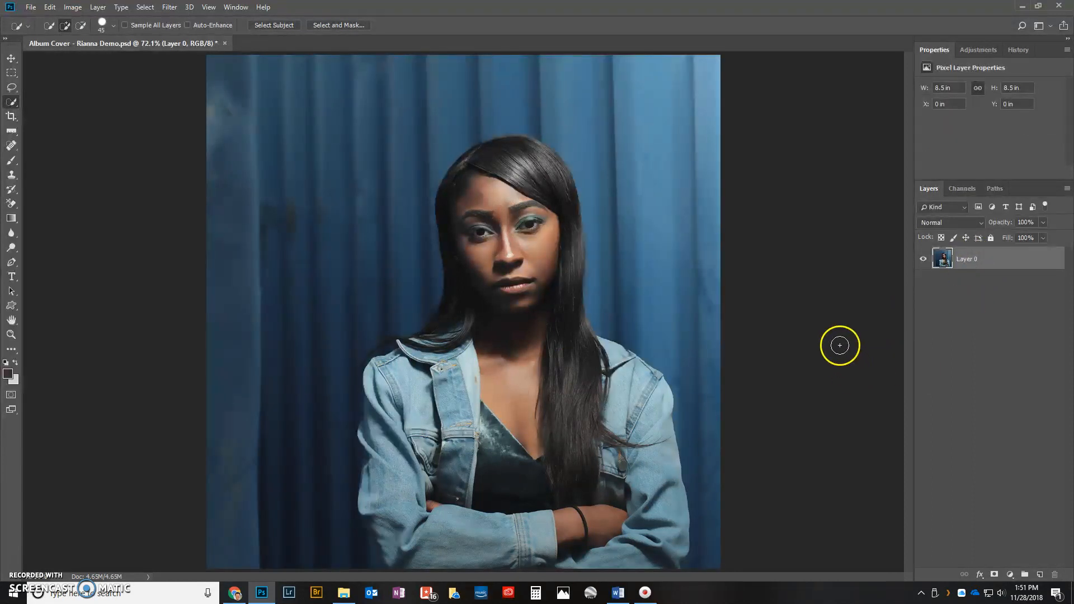
# - Paste the copied pastel watercolor texture as a new layer above the photo
pyautogui.click(12, 57)
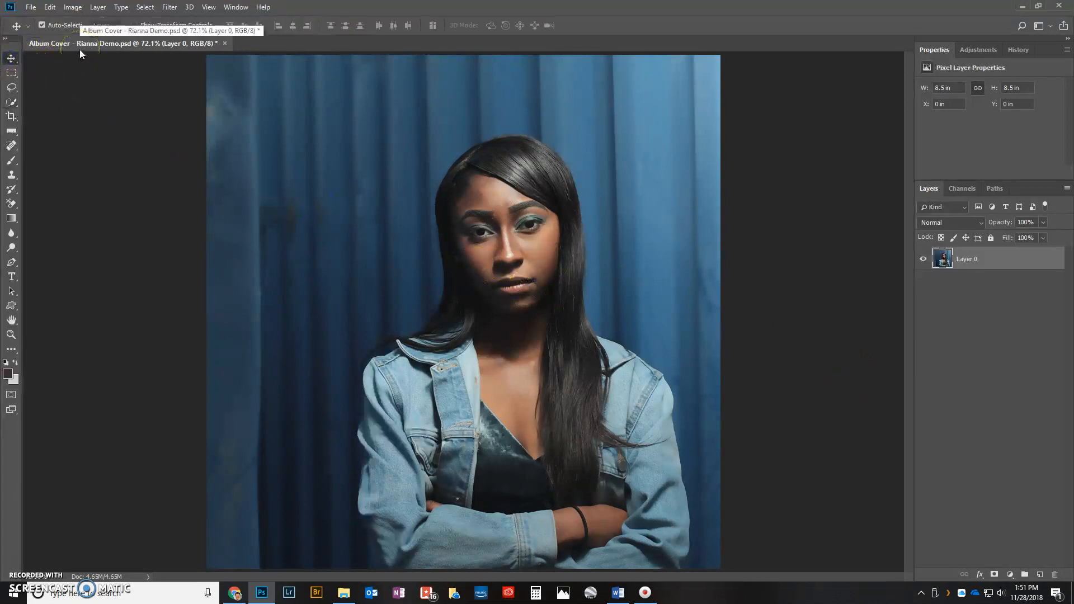
pyautogui.click(50, 7)
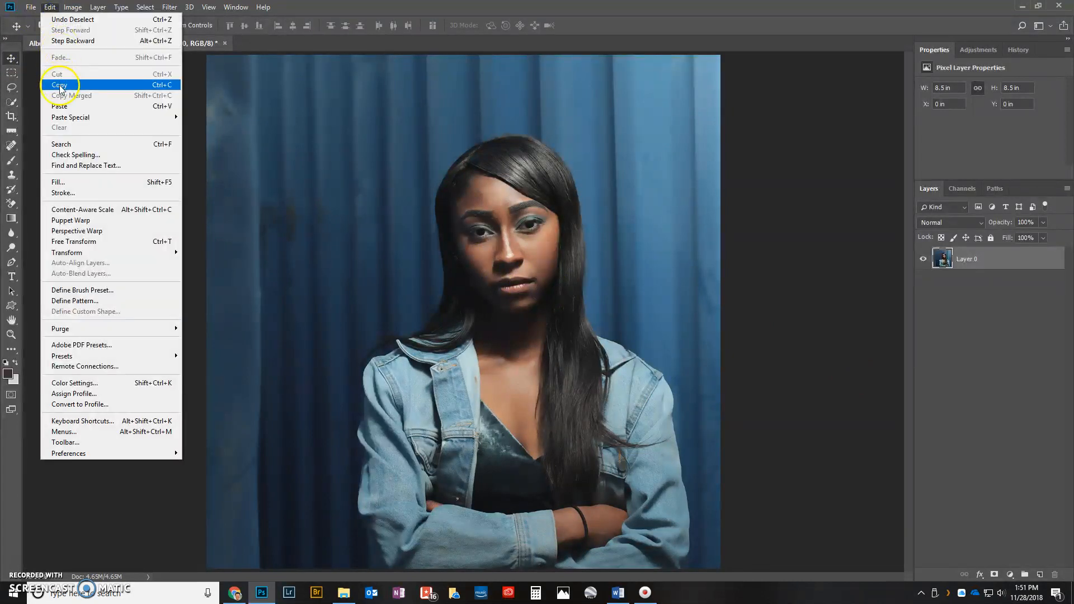
pyautogui.click(59, 106)
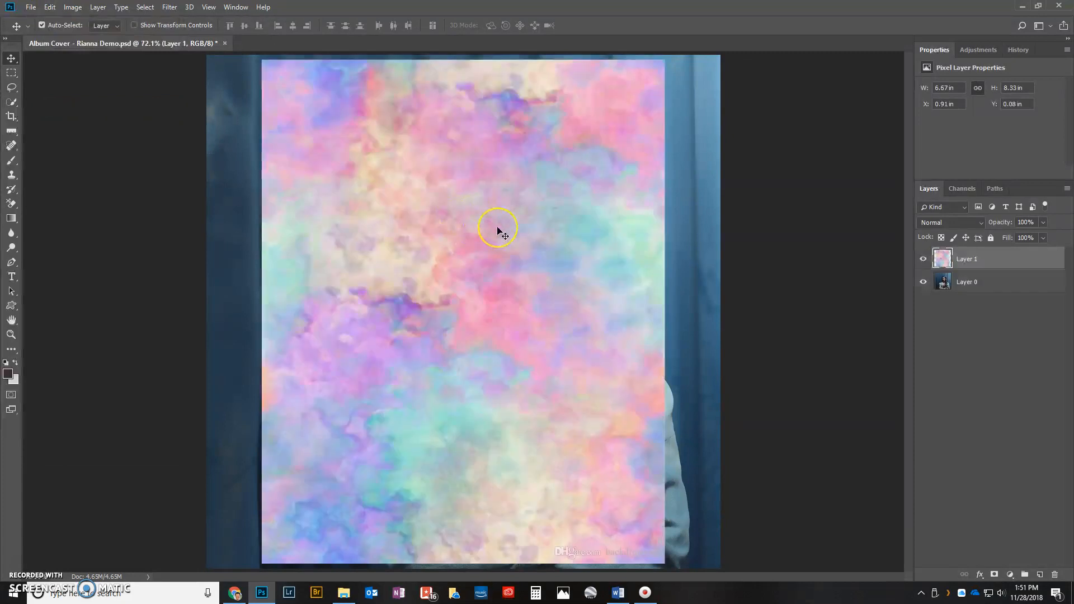
# - Rotate the pasted texture 90° and enlarge it to about 11.27 × 9.02 in so it covers the whole canvas
pyautogui.hotkey('ctrl', 't')
pyautogui.moveTo(732, 268); pyautogui.dragTo(695, 563)
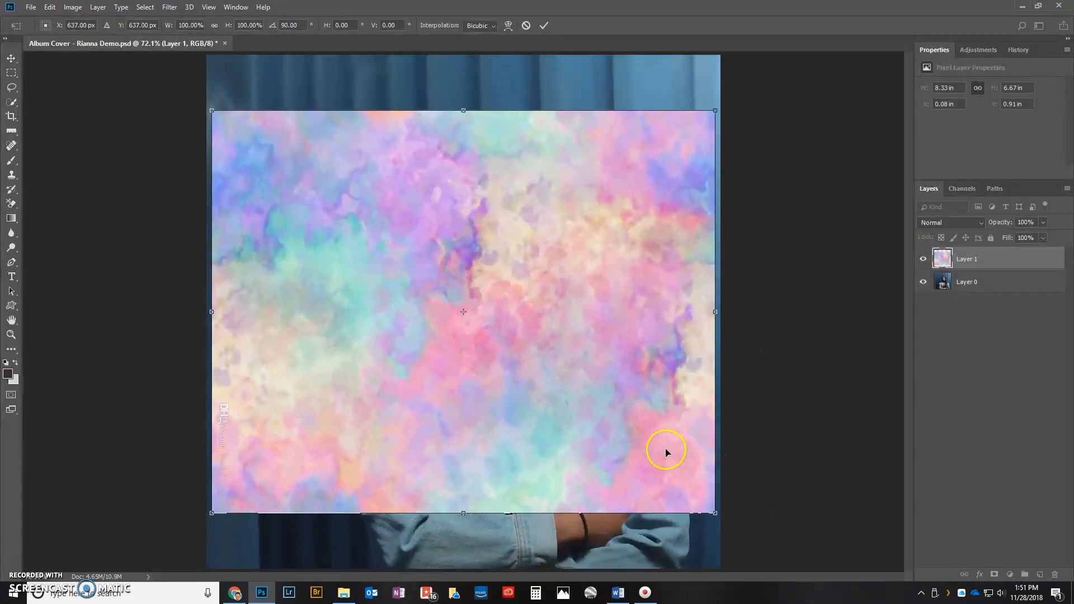
pyautogui.moveTo(535, 348); pyautogui.dragTo(489, 419)
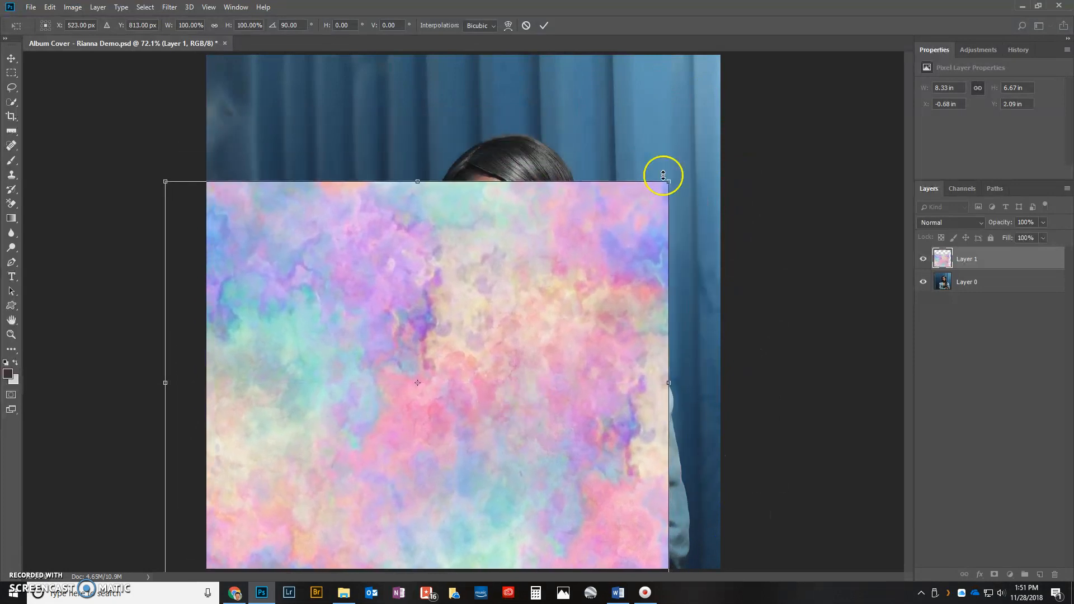
pyautogui.moveTo(667, 181); pyautogui.dragTo(866, 69)
pyautogui.press('Return')
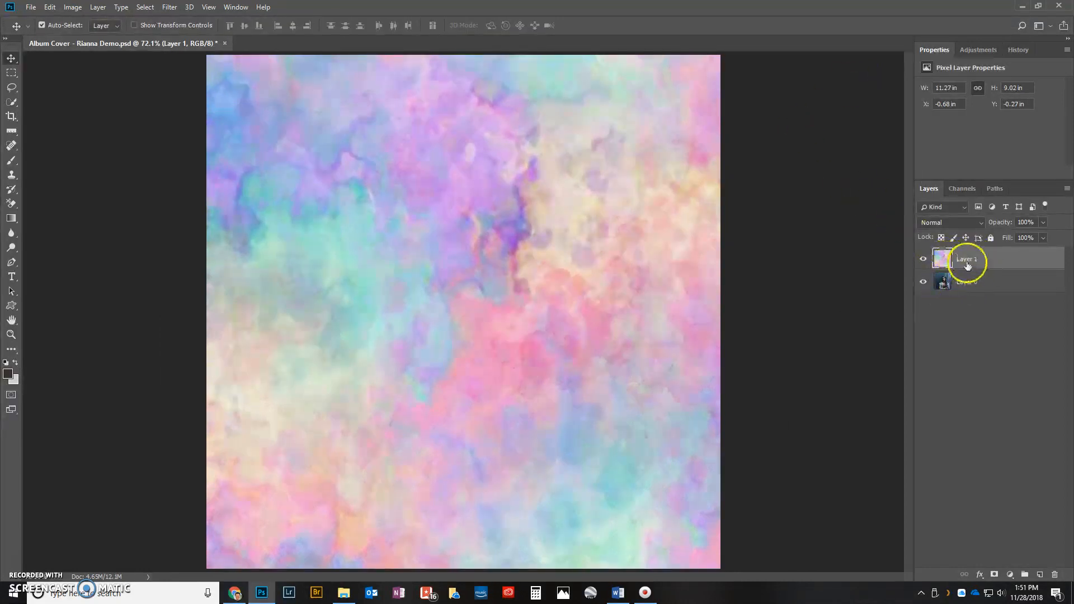
# - Try the blend modes from Dissolve through Luminosity on the watercolor texture layer to compare their effects on the portrait
pyautogui.click(944, 222)
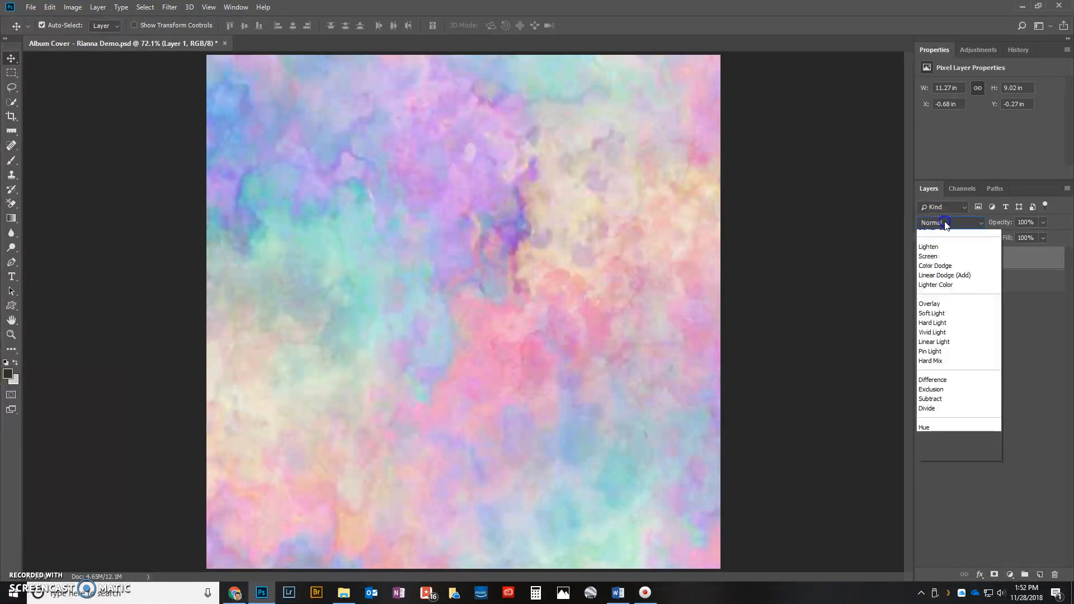
pyautogui.click(939, 242)
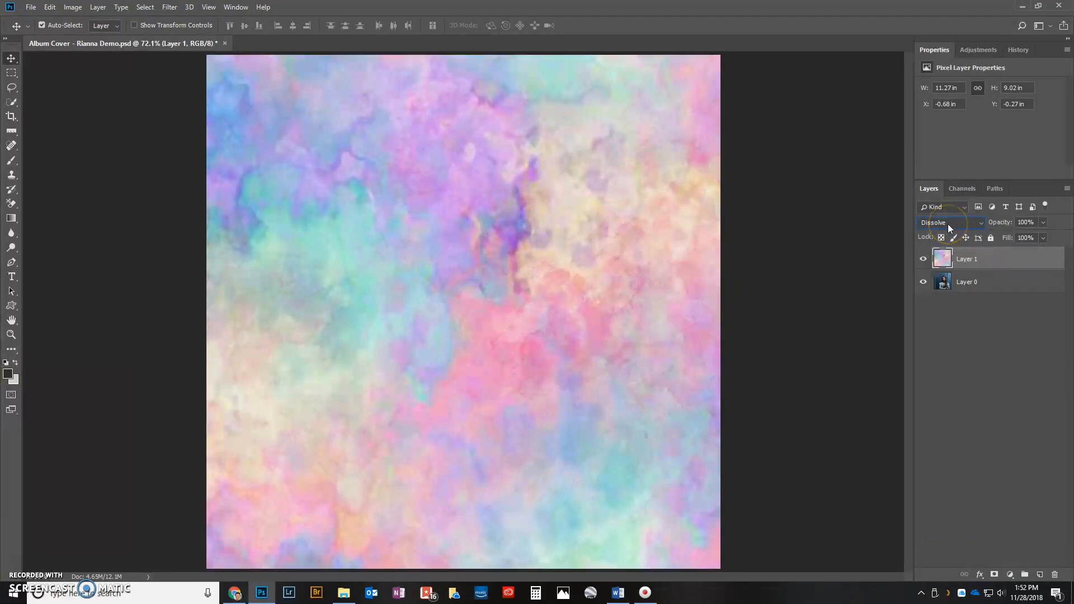
pyautogui.scroll(-1, 948, 224)
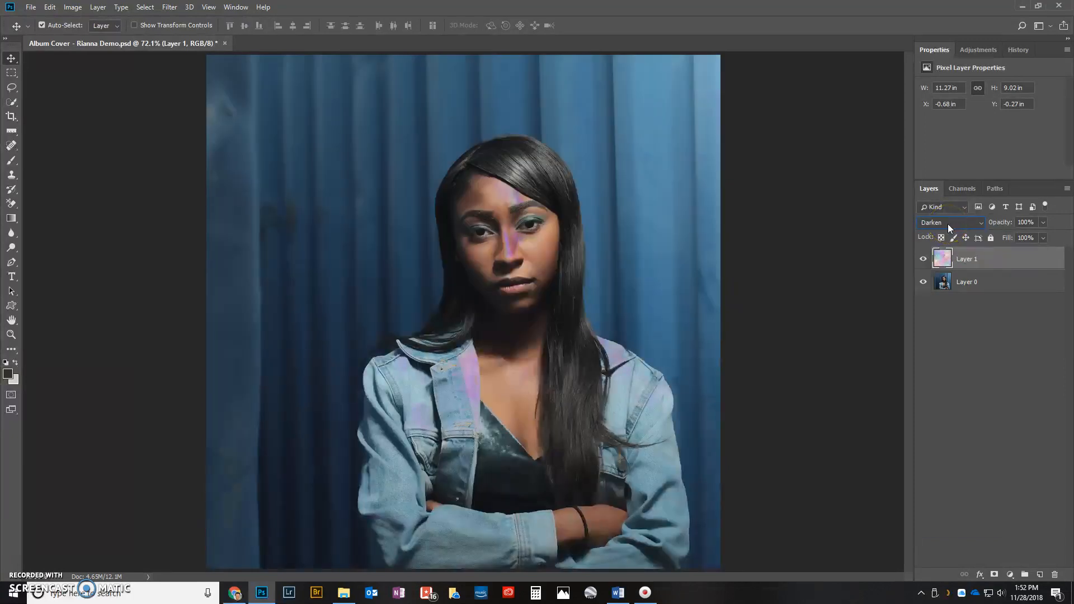
pyautogui.scroll(-1, 948, 223)
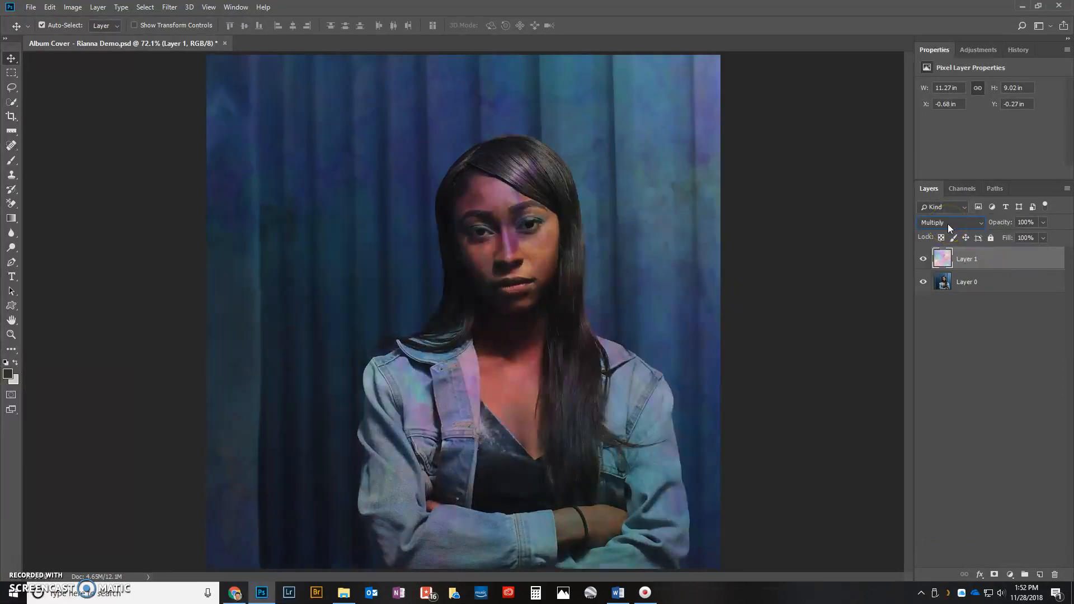
pyautogui.scroll(-1, 949, 227)
pyautogui.scroll(-1, 948, 224)
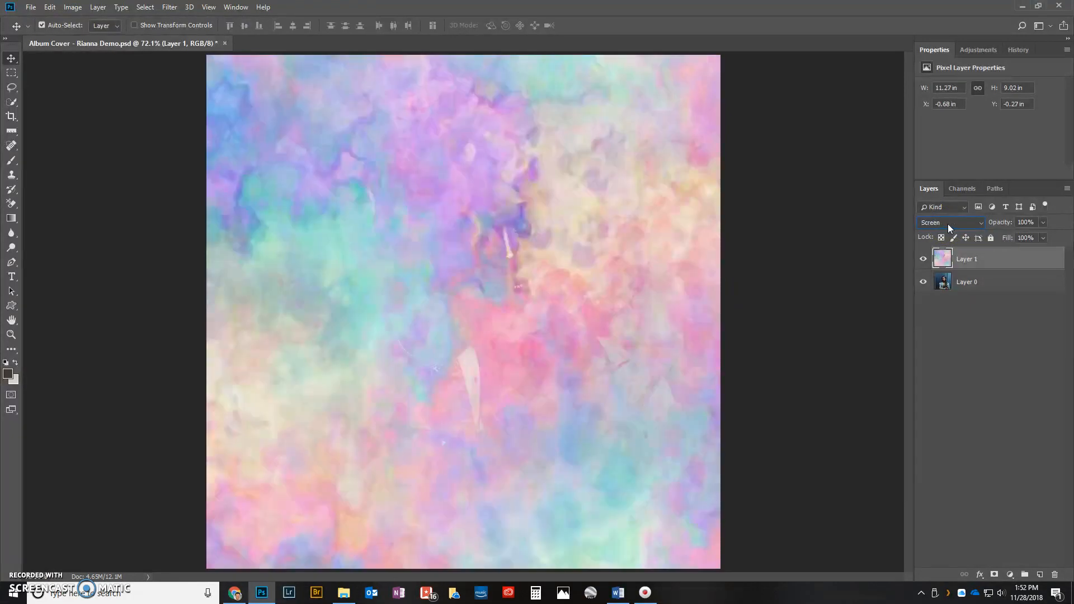
pyautogui.scroll(-1, 948, 224)
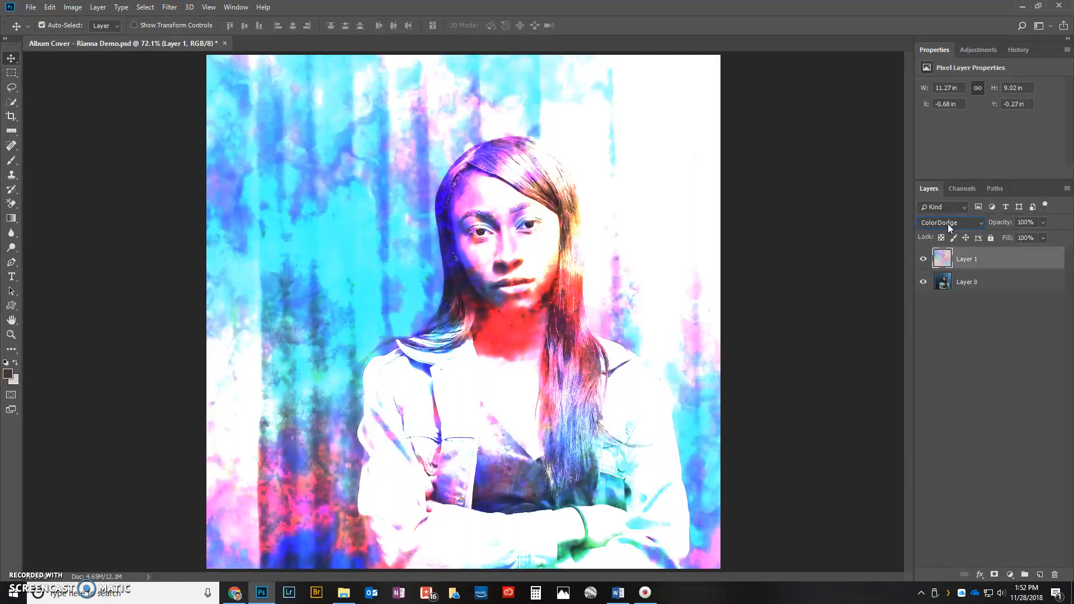
pyautogui.scroll(-1, 948, 224)
pyautogui.scroll(-1, 948, 224)
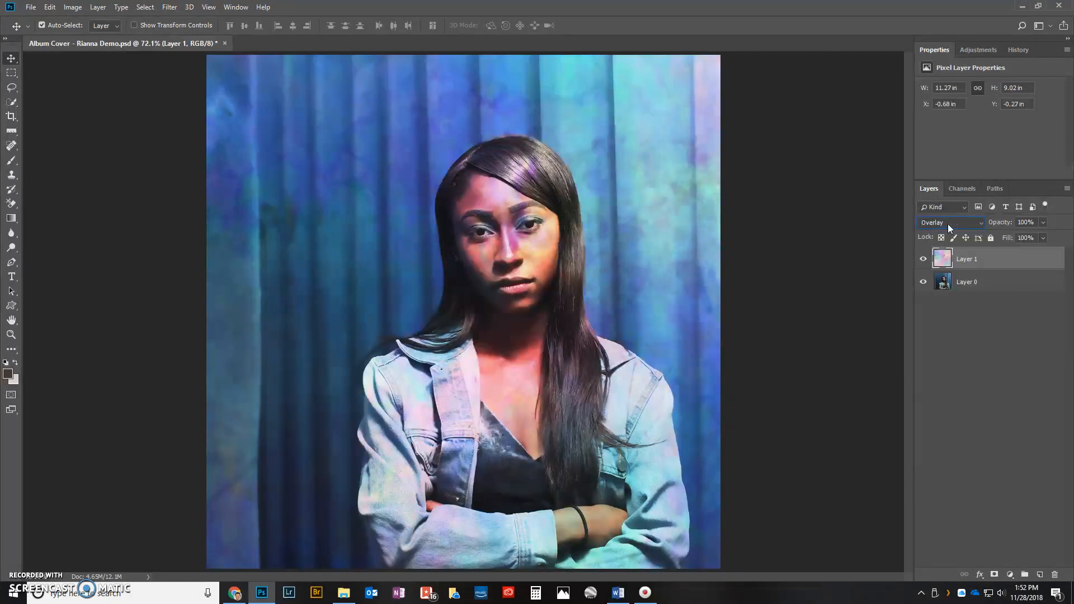
pyautogui.scroll(-1, 948, 224)
pyautogui.scroll(1, 948, 223)
pyautogui.scroll(-1, 948, 224)
pyautogui.scroll(-2, 947, 224)
pyautogui.scroll(1, 948, 224)
pyautogui.scroll(-2, 948, 224)
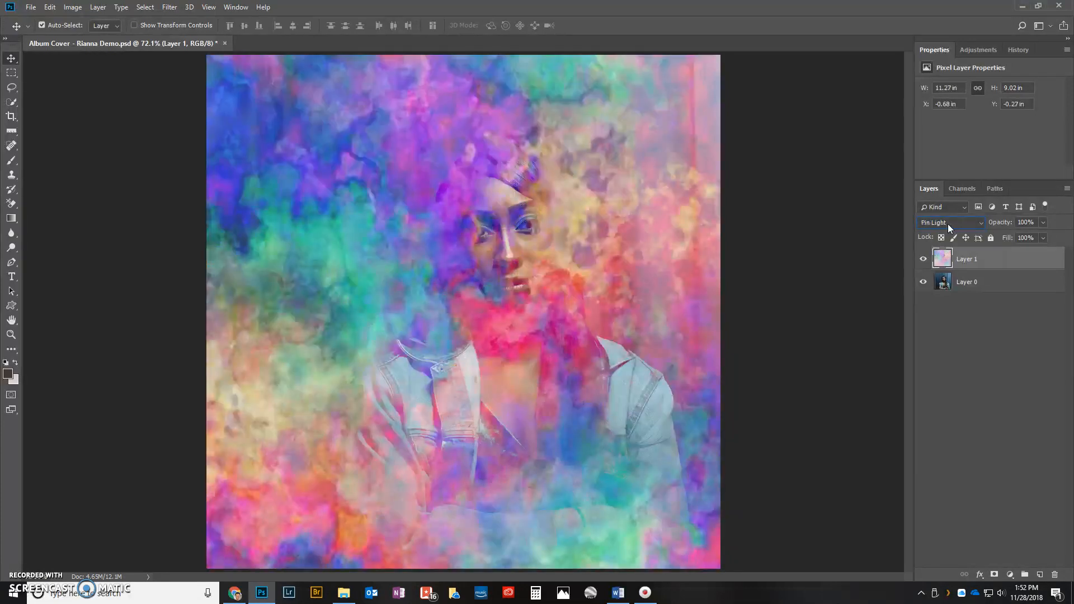
pyautogui.scroll(-2, 949, 227)
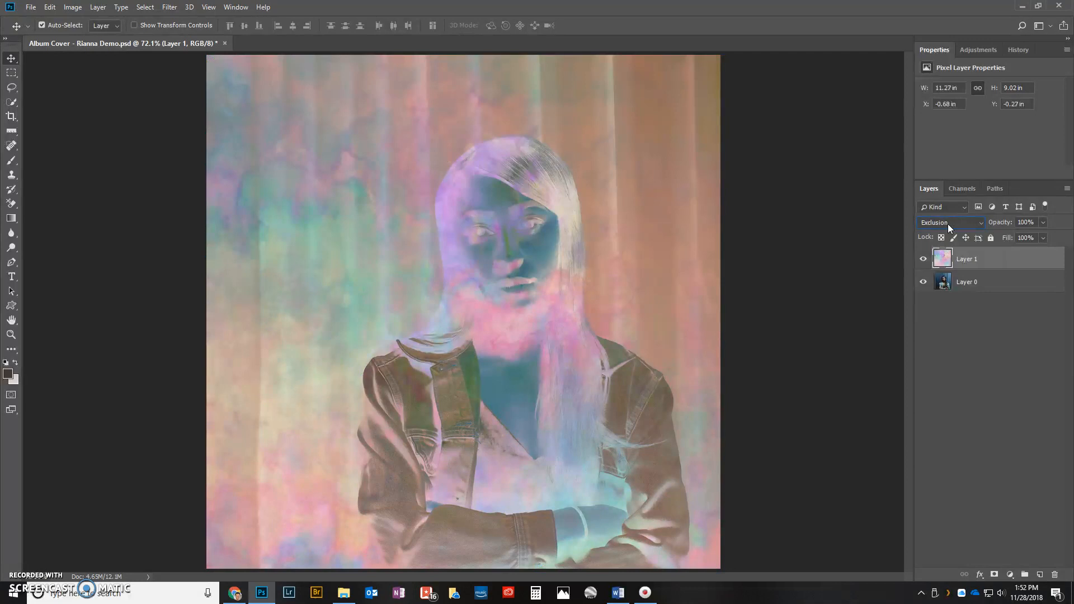
pyautogui.scroll(-1, 947, 224)
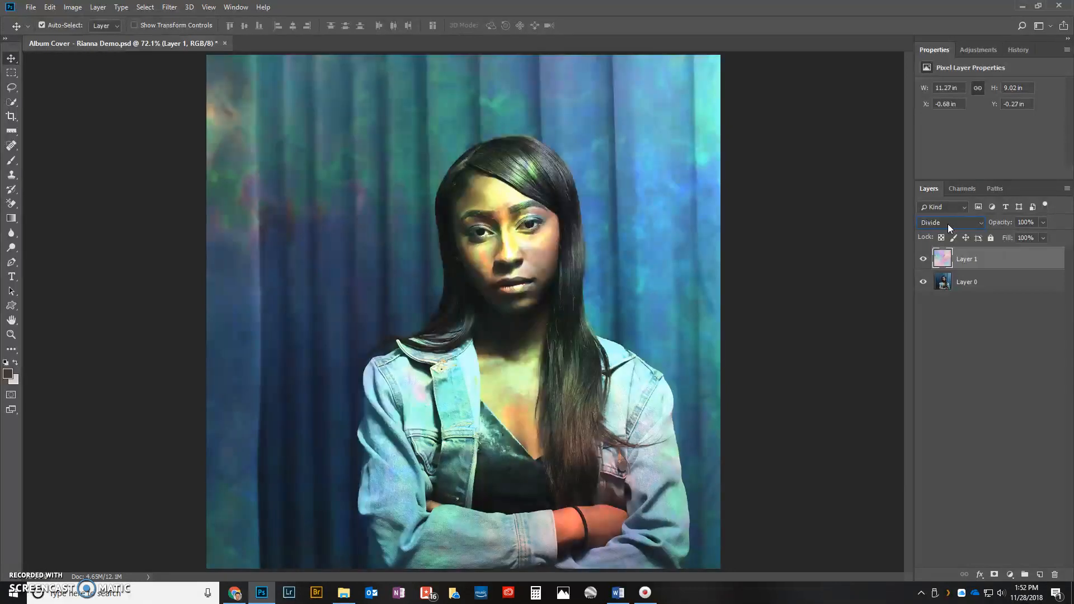
pyautogui.scroll(-1, 948, 227)
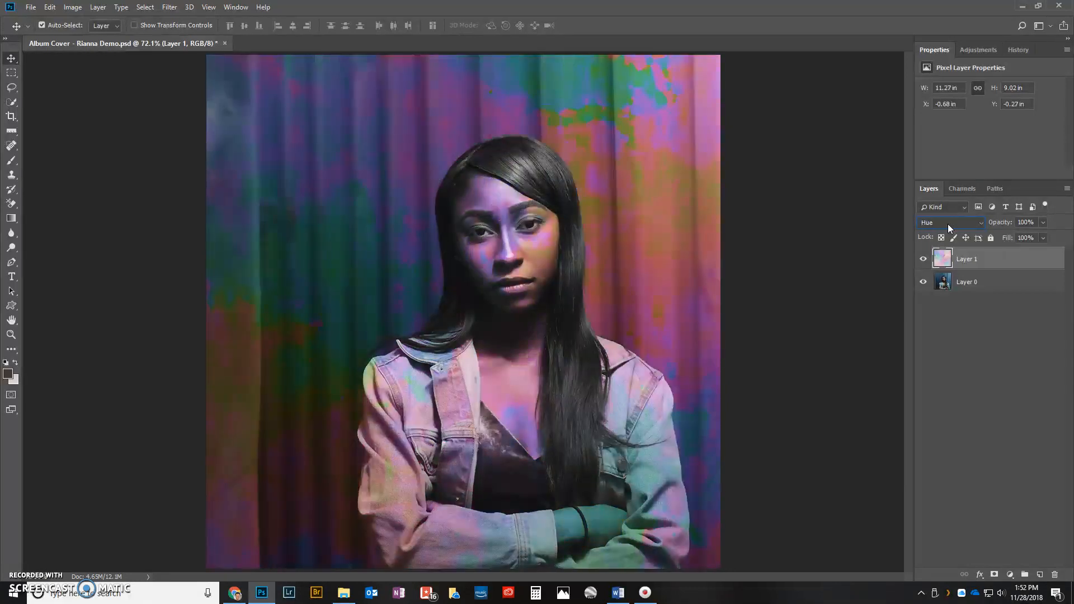
pyautogui.scroll(-1, 949, 227)
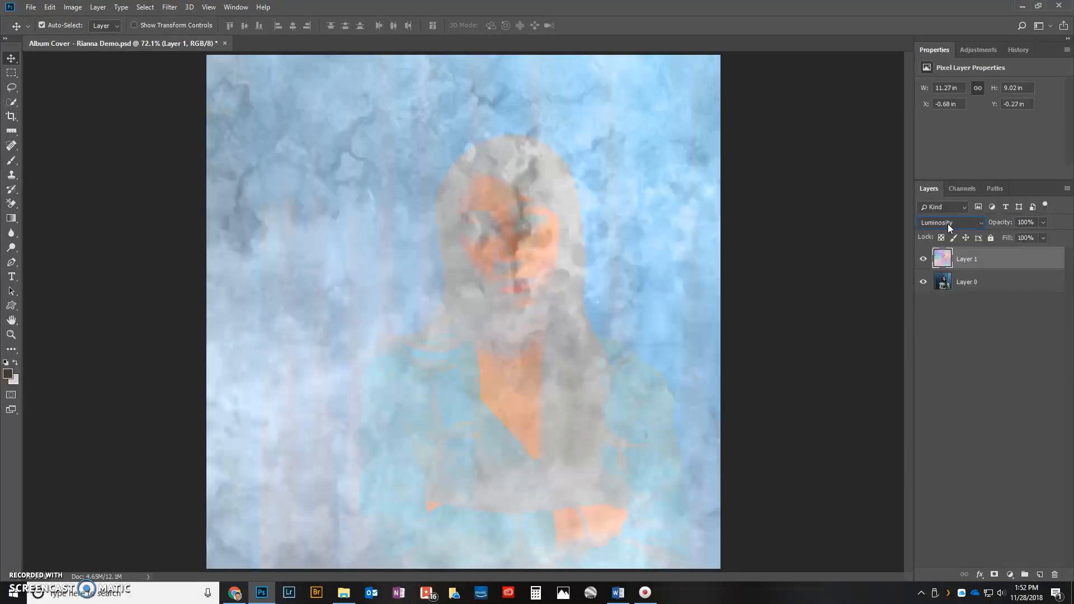
# - Set the watercolor texture layer's blend mode to Divide and deselect the layer
pyautogui.scroll(2, 948, 224)
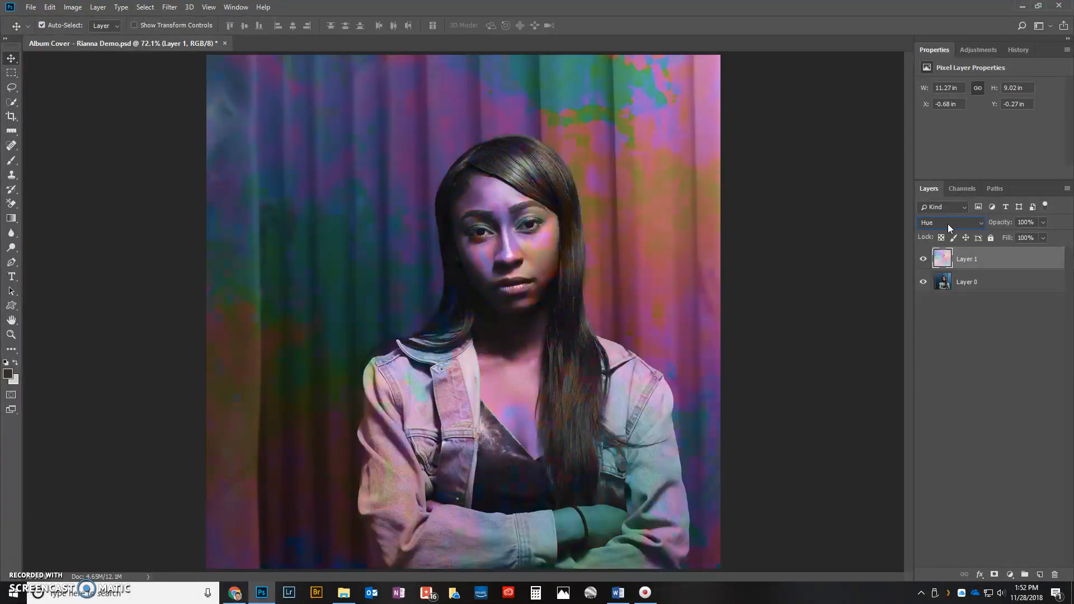
pyautogui.scroll(1, 949, 227)
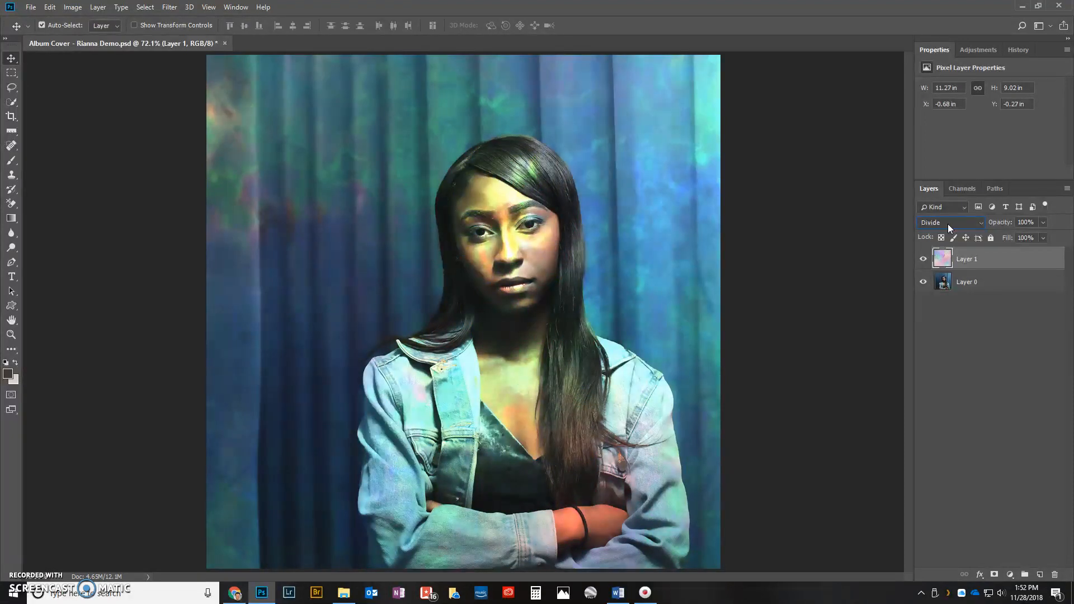
pyautogui.click(1000, 393)
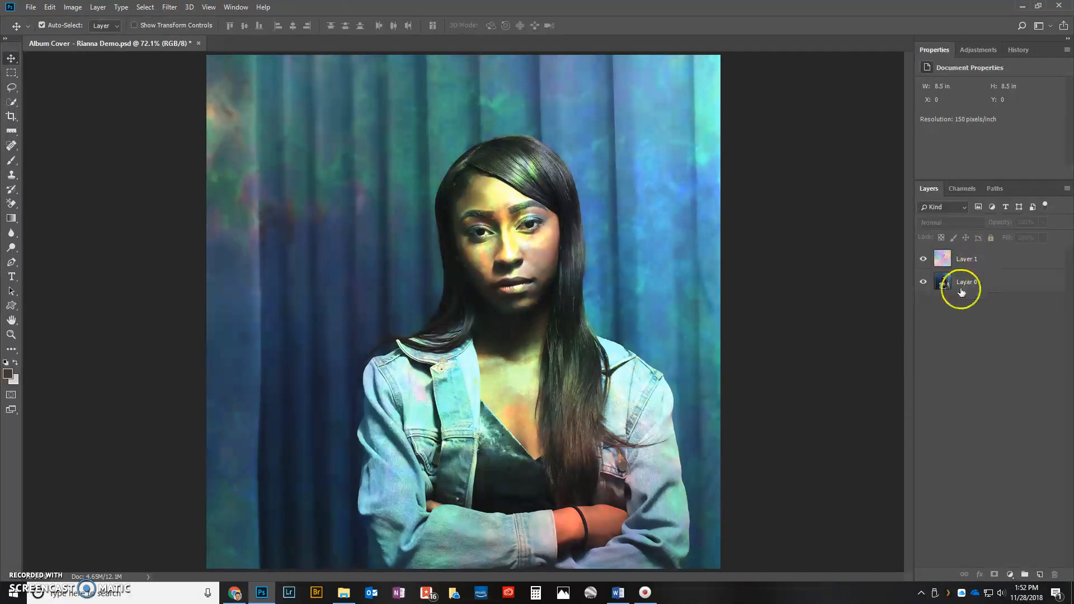
# - Add a layer mask to the texture layer and paint it black over the woman with a soft 125 px brush
pyautogui.click(993, 259)
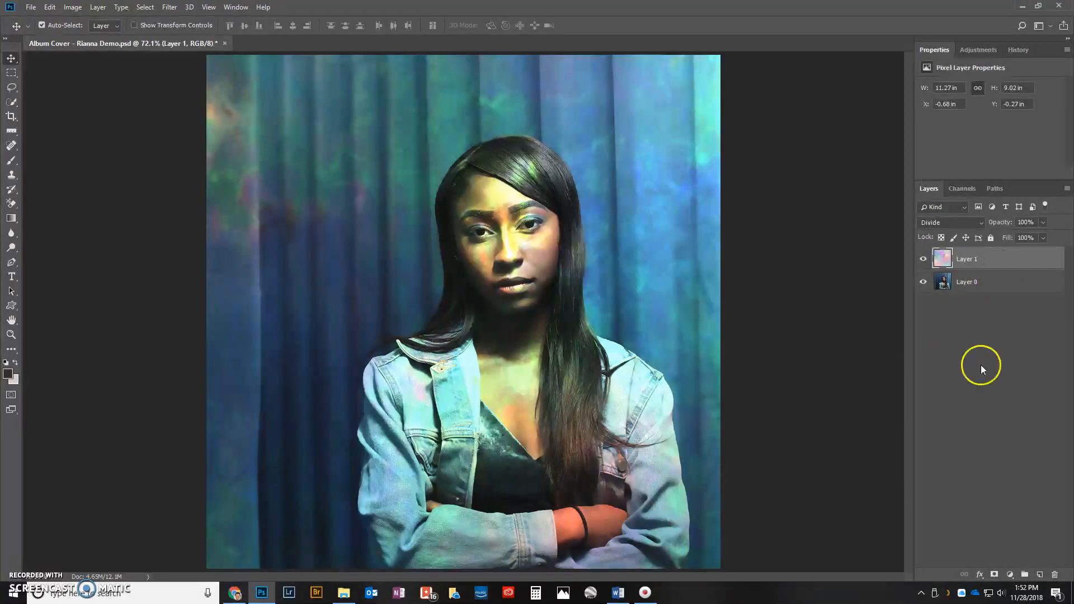
pyautogui.click(994, 574)
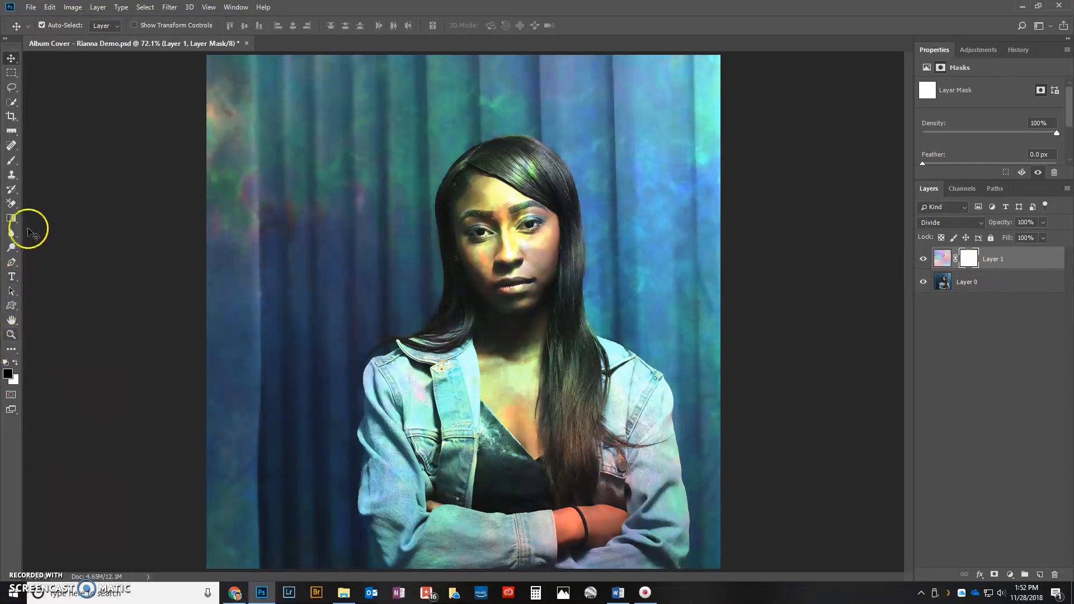
pyautogui.click(18, 161)
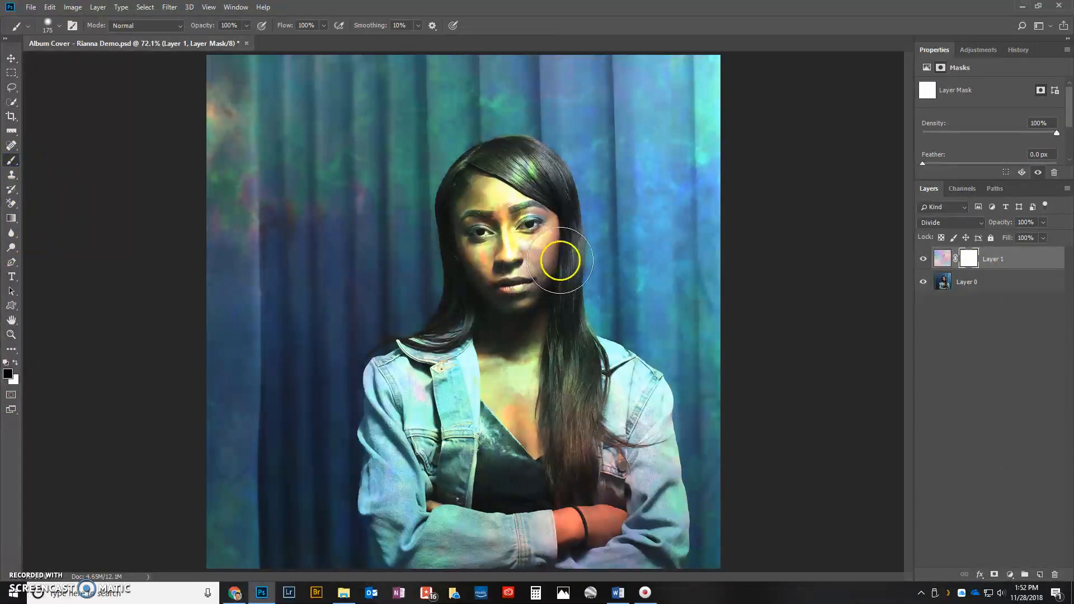
pyautogui.press('[')
pyautogui.press('[')
pyautogui.moveTo(521, 227)
pyautogui.mouseDown()
pyautogui.moveTo(501, 213)
pyautogui.moveTo(494, 234)
pyautogui.moveTo(532, 180)
pyautogui.moveTo(492, 187)
pyautogui.moveTo(472, 209)
pyautogui.moveTo(487, 286)
pyautogui.moveTo(459, 364)
pyautogui.moveTo(412, 386)
pyautogui.moveTo(431, 381)
pyautogui.moveTo(400, 434)
pyautogui.moveTo(400, 514)
pyautogui.moveTo(453, 568)
pyautogui.moveTo(599, 565)
pyautogui.moveTo(637, 523)
pyautogui.moveTo(628, 444)
pyautogui.moveTo(604, 379)
pyautogui.moveTo(496, 358)
pyautogui.moveTo(442, 448)
pyautogui.moveTo(425, 509)
pyautogui.moveTo(448, 537)
pyautogui.mouseUp()
pyautogui.moveTo(506, 456)
pyautogui.mouseDown()
pyautogui.moveTo(458, 428)
pyautogui.moveTo(513, 400)
pyautogui.moveTo(608, 425)
pyautogui.moveTo(522, 224)
pyautogui.moveTo(516, 327)
pyautogui.moveTo(530, 235)
pyautogui.moveTo(499, 171)
pyautogui.moveTo(523, 177)
pyautogui.moveTo(542, 220)
pyautogui.moveTo(542, 310)
pyautogui.moveTo(559, 360)
pyautogui.moveTo(591, 411)
pyautogui.moveTo(630, 385)
pyautogui.moveTo(650, 569)
pyautogui.mouseUp()
pyautogui.moveTo(400, 492)
pyautogui.mouseDown()
pyautogui.moveTo(384, 497)
pyautogui.moveTo(405, 582)
pyautogui.mouseUp()
pyautogui.moveTo(549, 244); pyautogui.dragTo(570, 338)
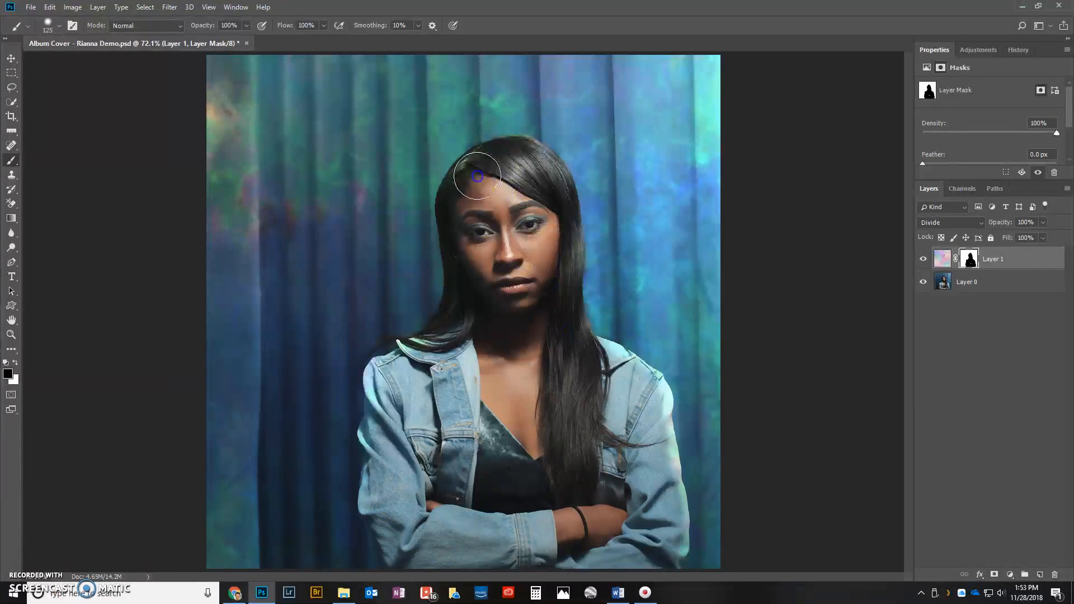
# - Choose Lucida Calligraphy as the font for the Horizontal Type tool
pyautogui.click(11, 276)
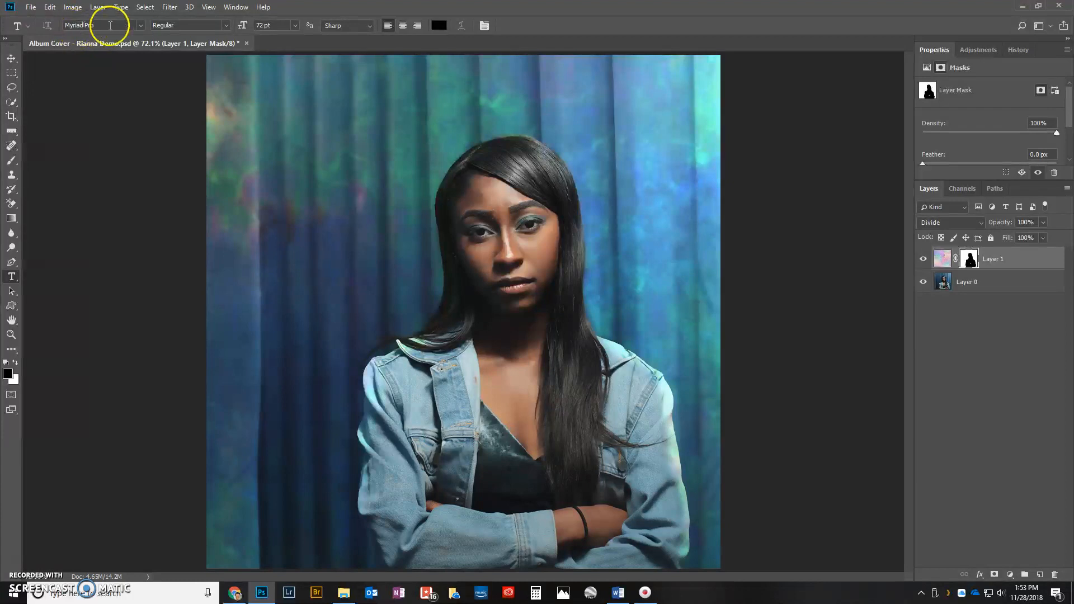
pyautogui.click(140, 27)
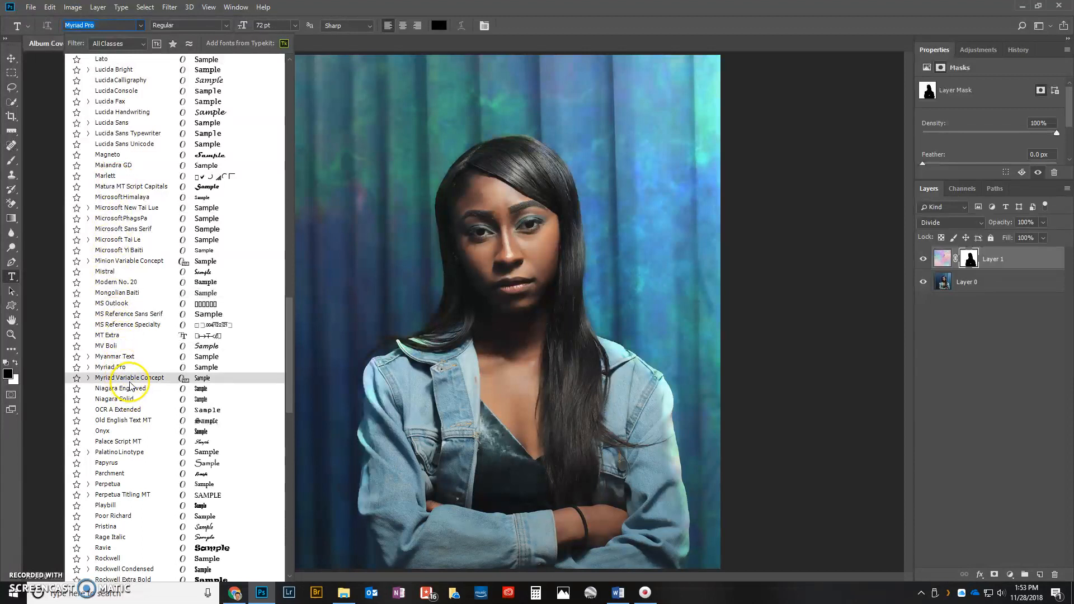
pyautogui.click(340, 131)
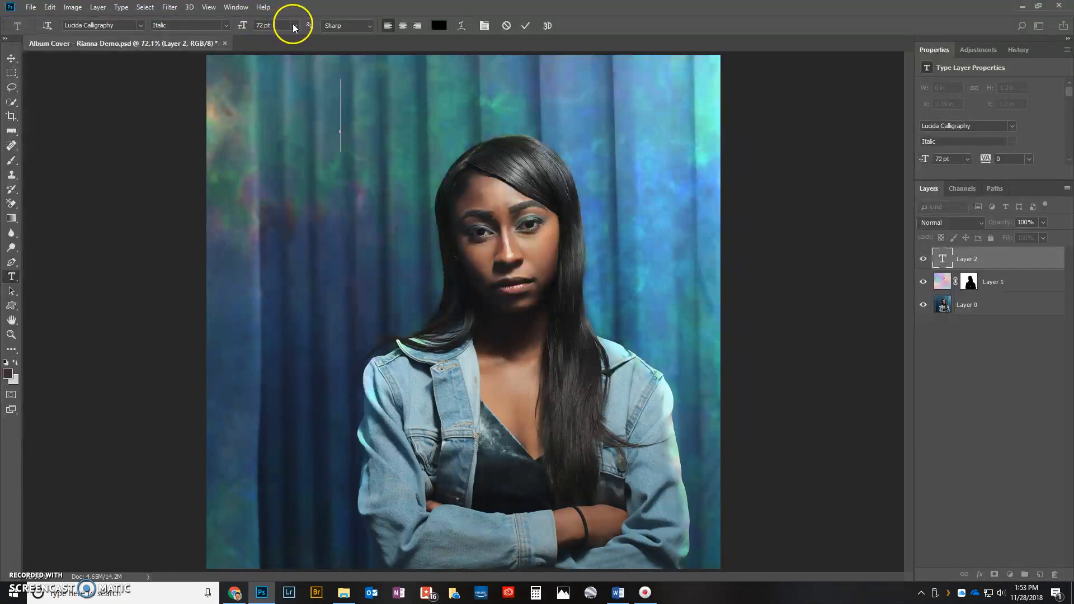
pyautogui.click(294, 26)
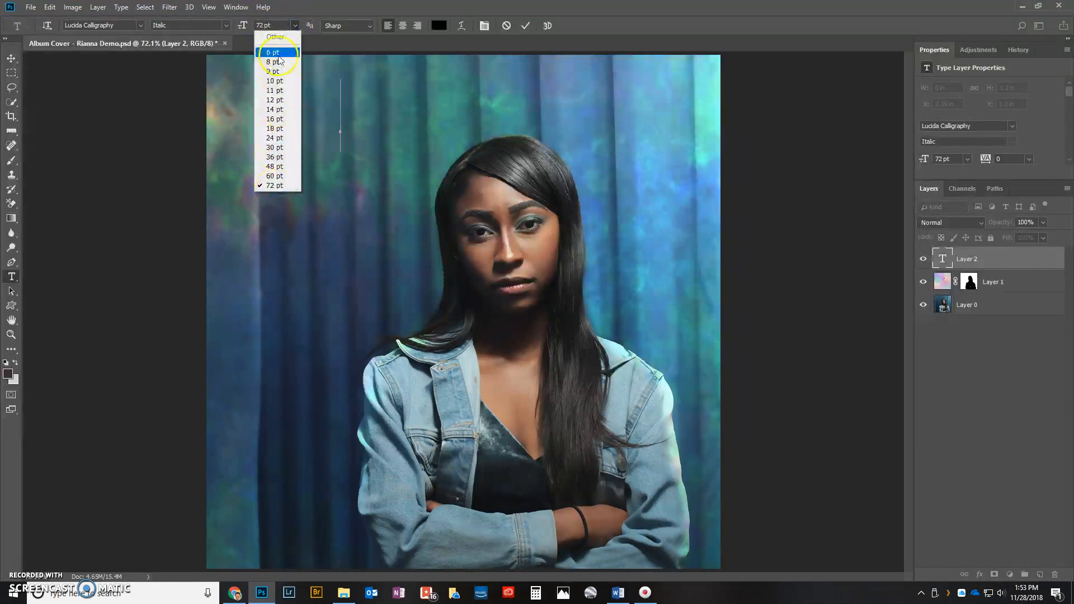
pyautogui.click(282, 23)
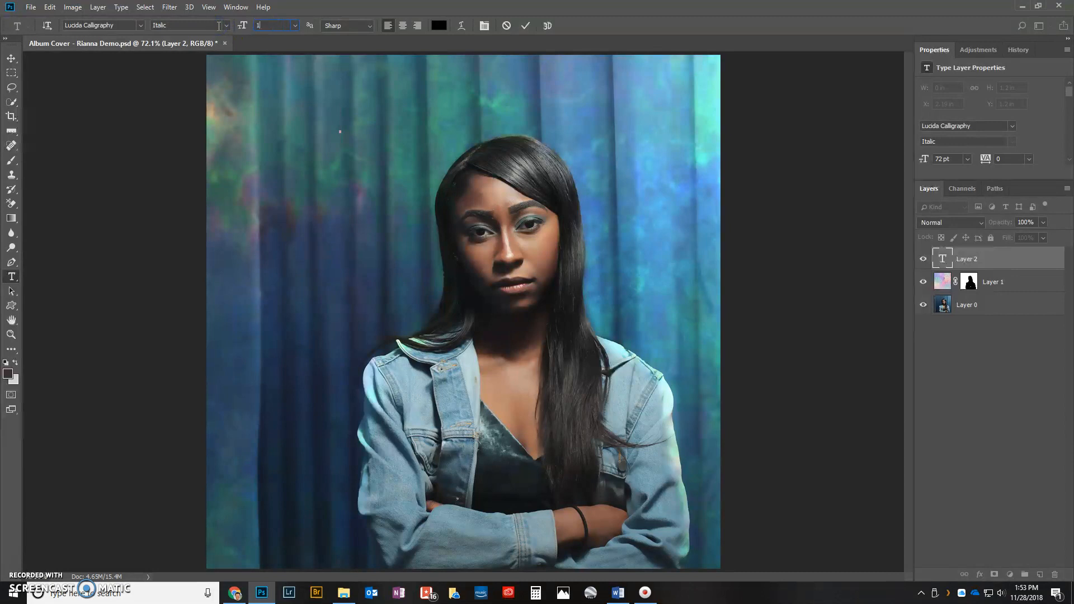
pyautogui.press('Escape')
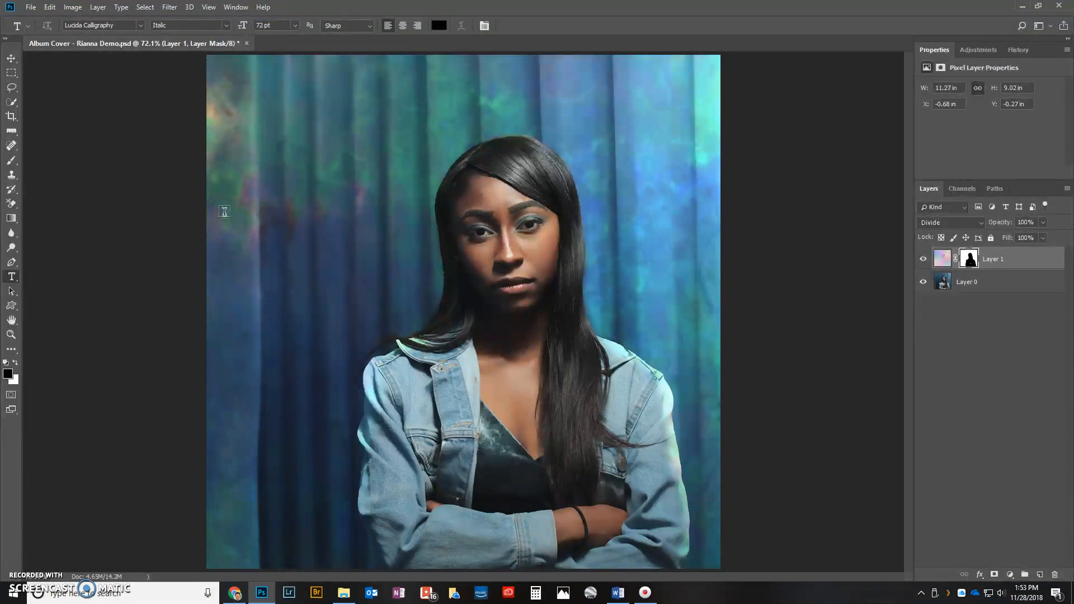
pyautogui.press('r')
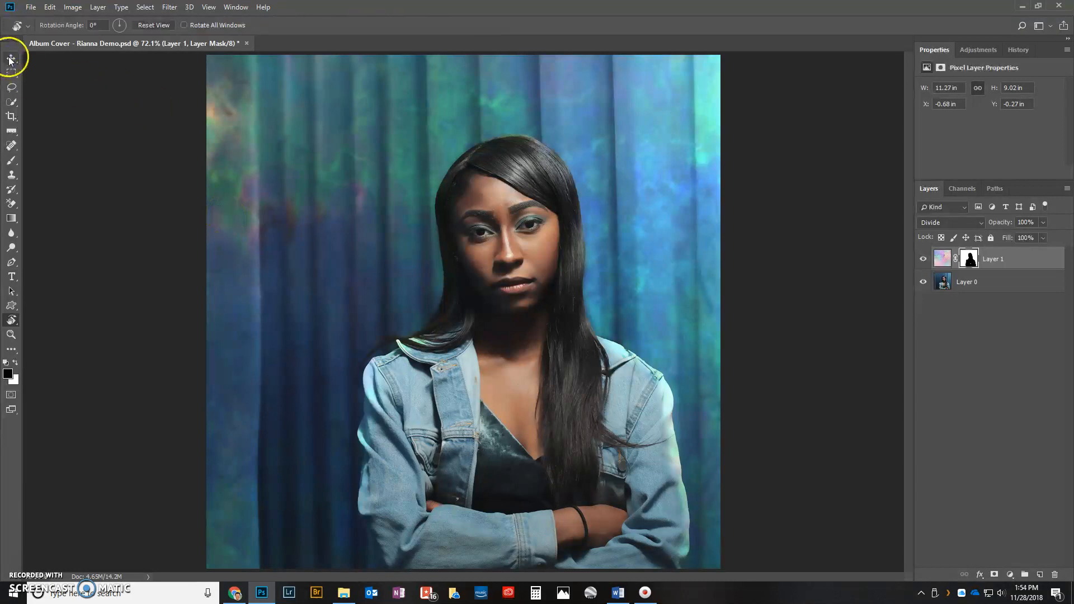
# - Add the artist's first name as 100 pt black text across the upper part of the cover
pyautogui.click(11, 277)
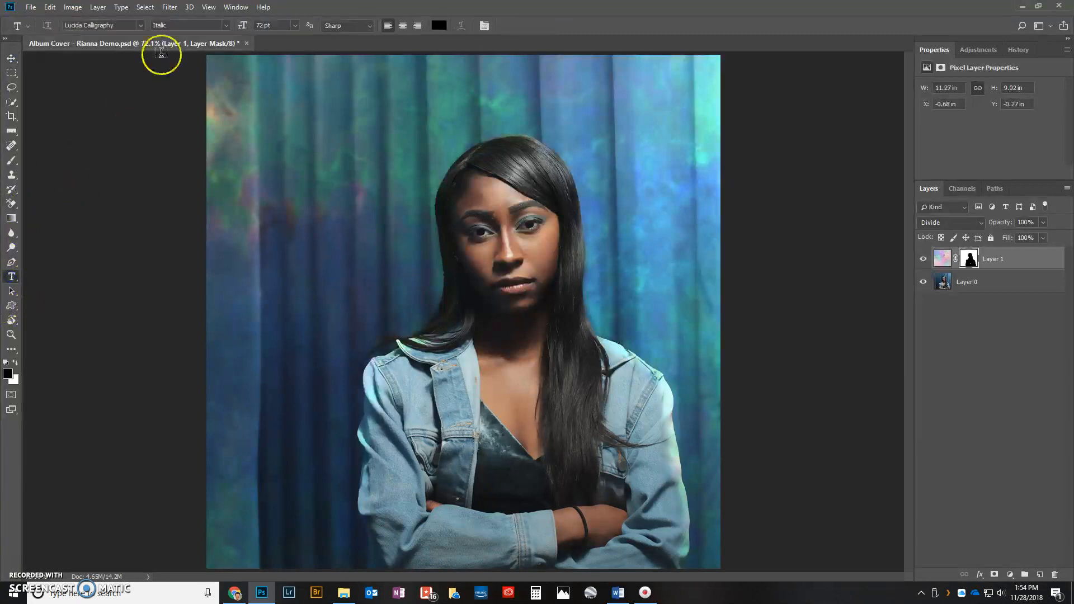
pyautogui.click(296, 26)
pyautogui.click(280, 39)
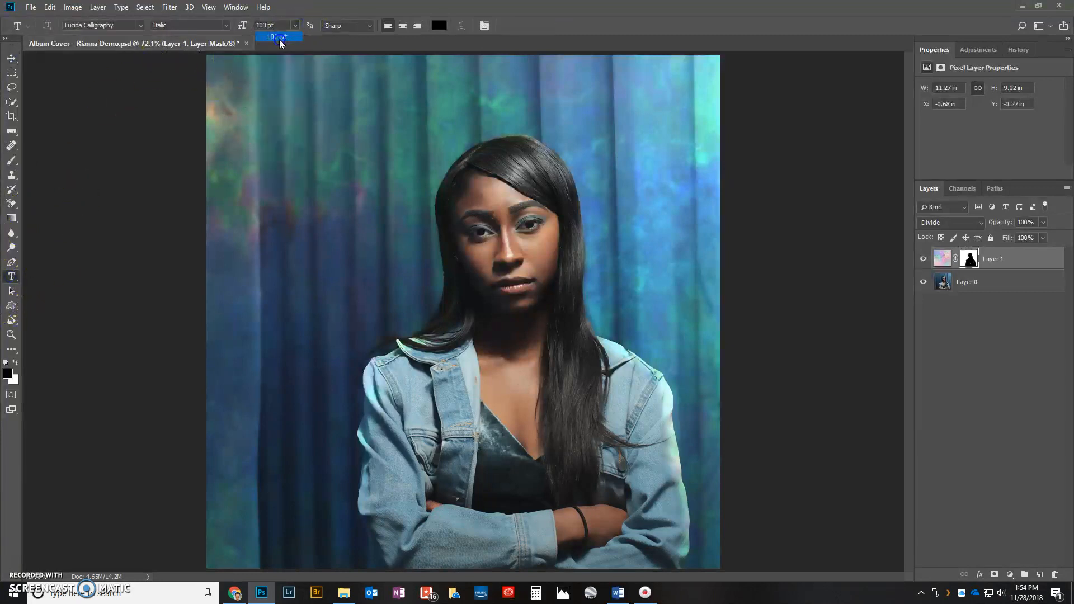
pyautogui.click(262, 159)
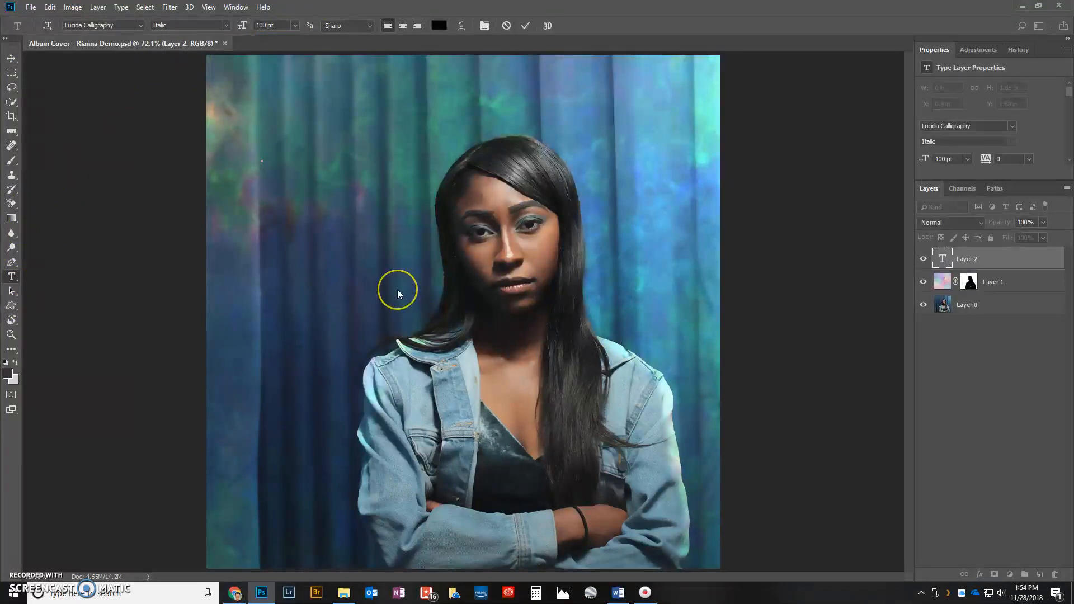
pyautogui.write('R')
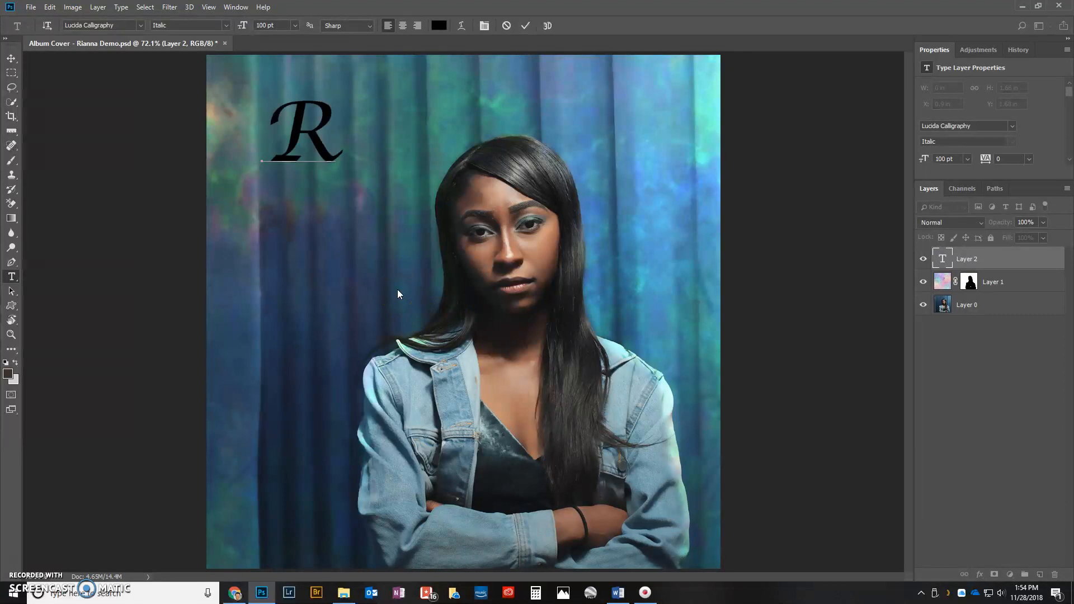
pyautogui.write('ian')
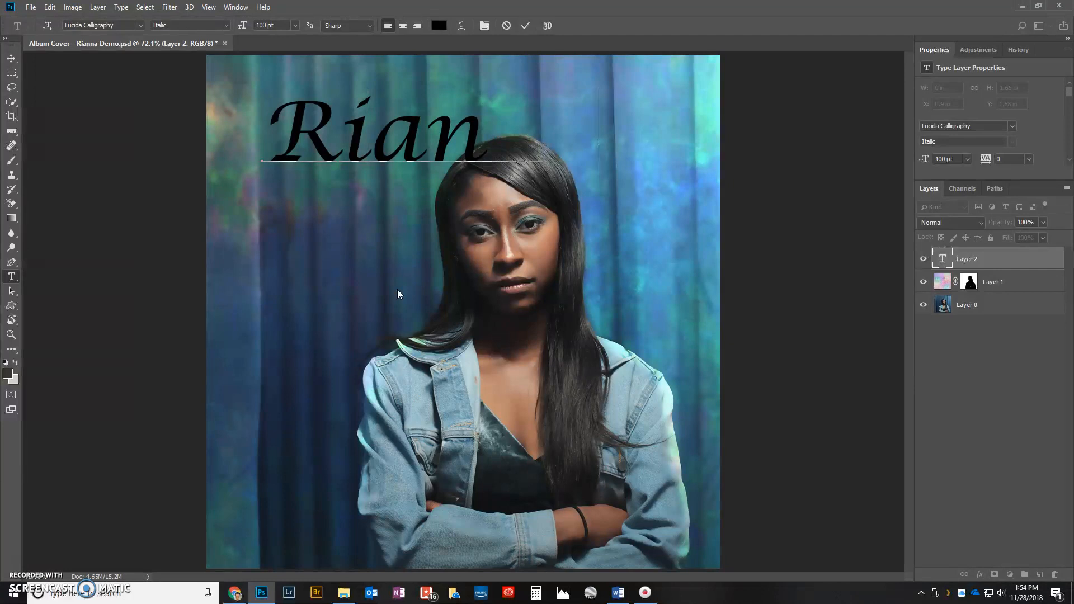
pyautogui.write('na')
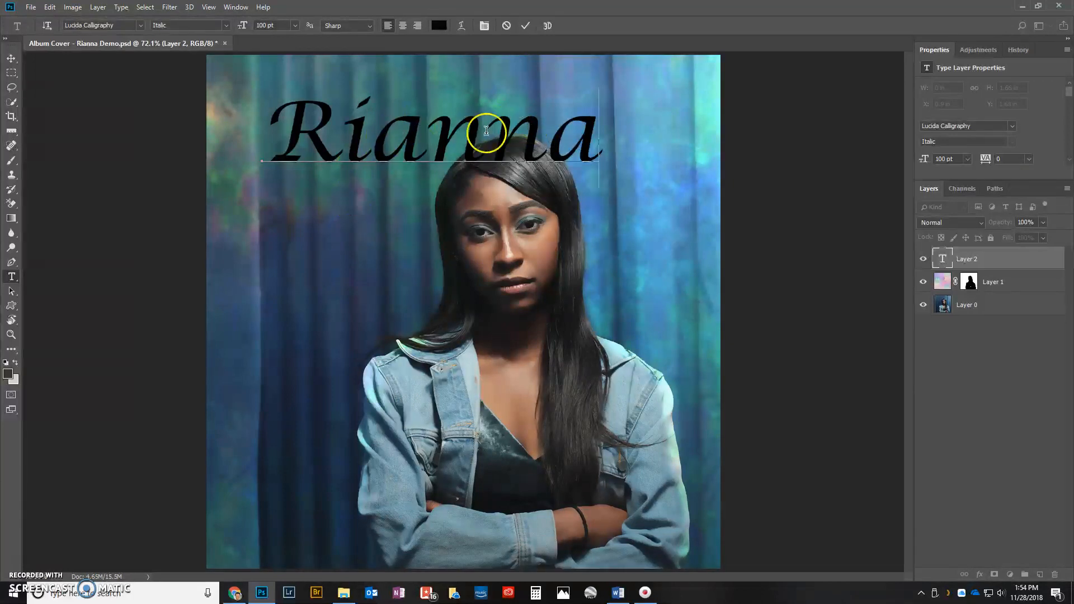
# - Change the artist's name to capitals in a Tw Cen MT Condensed font and shift the text slightly down the cover
pyautogui.moveTo(283, 130); pyautogui.dragTo(674, 146)
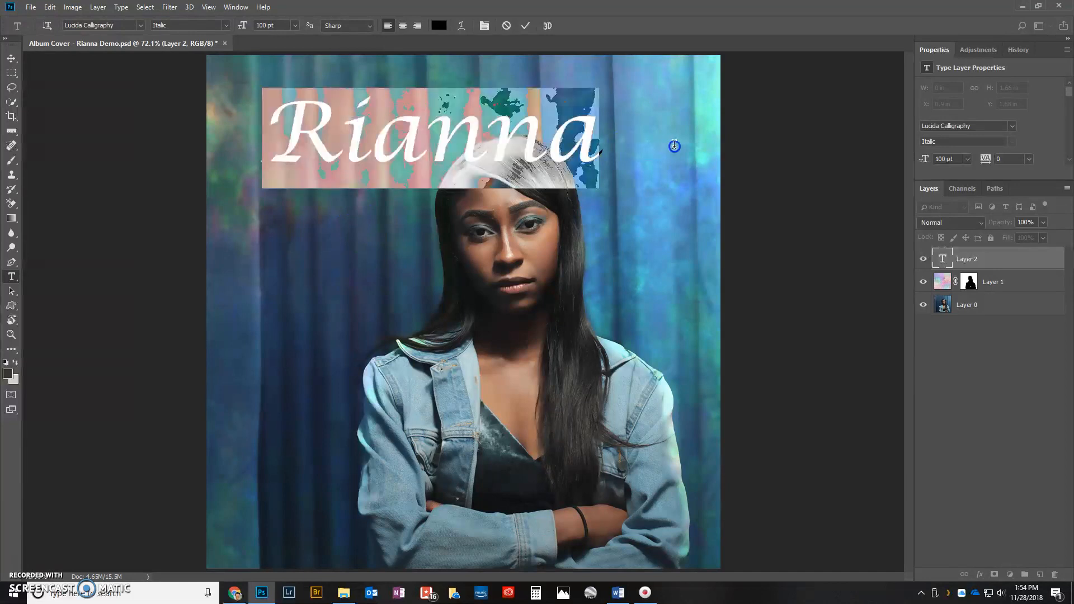
pyautogui.click(137, 25)
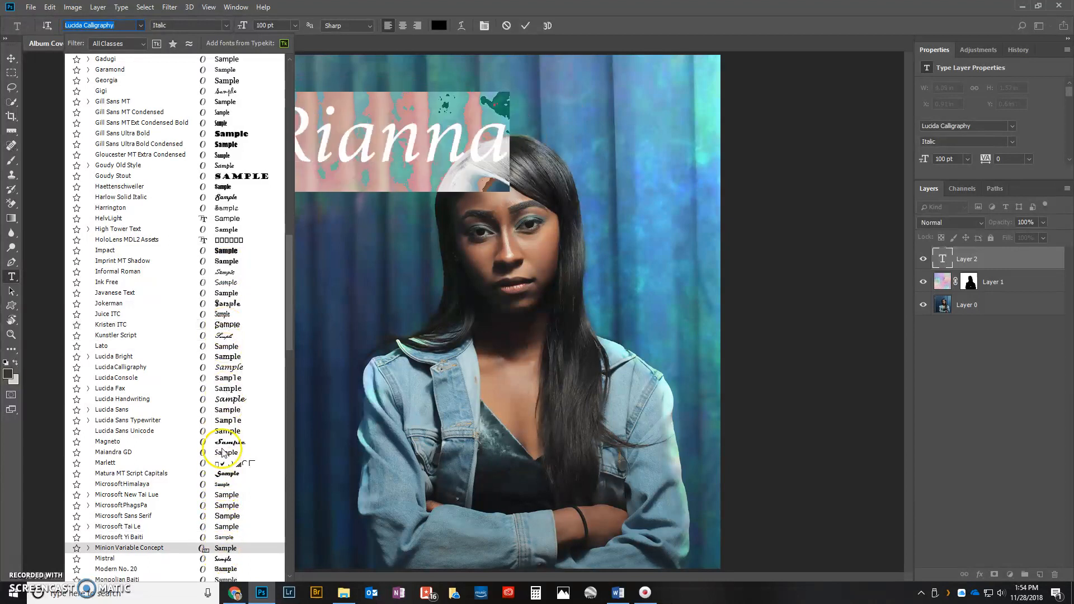
pyautogui.scroll(1, 222, 124)
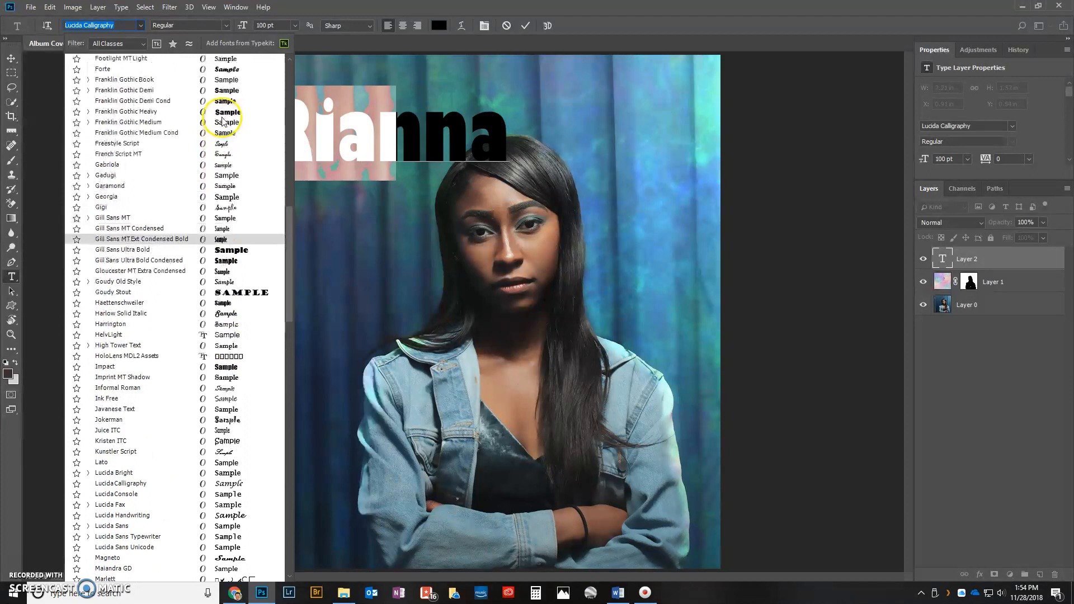
pyautogui.scroll(7, 223, 126)
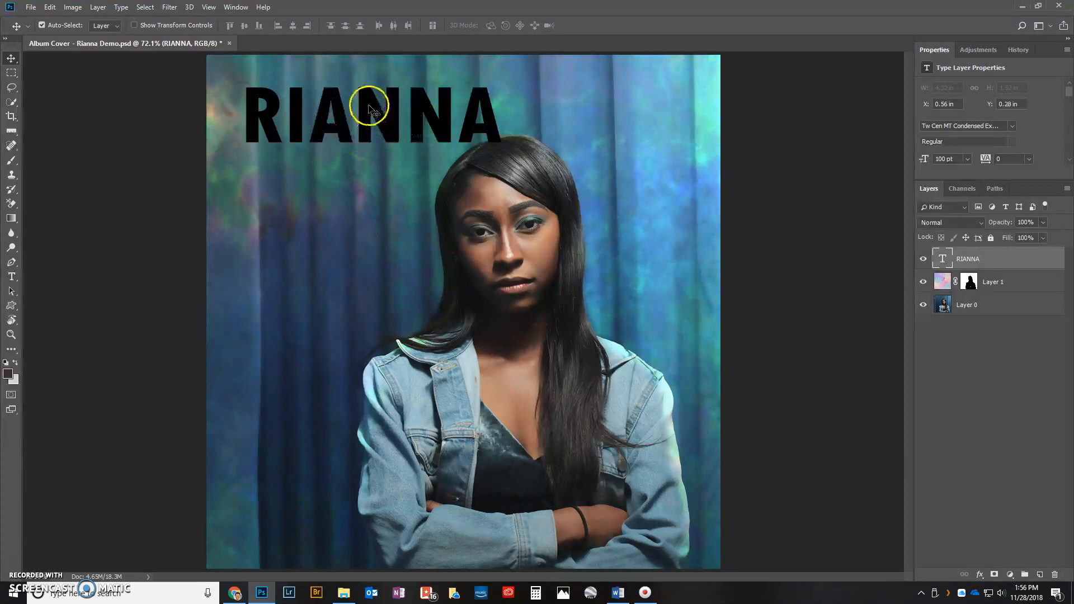
pyautogui.moveTo(372, 104); pyautogui.dragTo(378, 122)
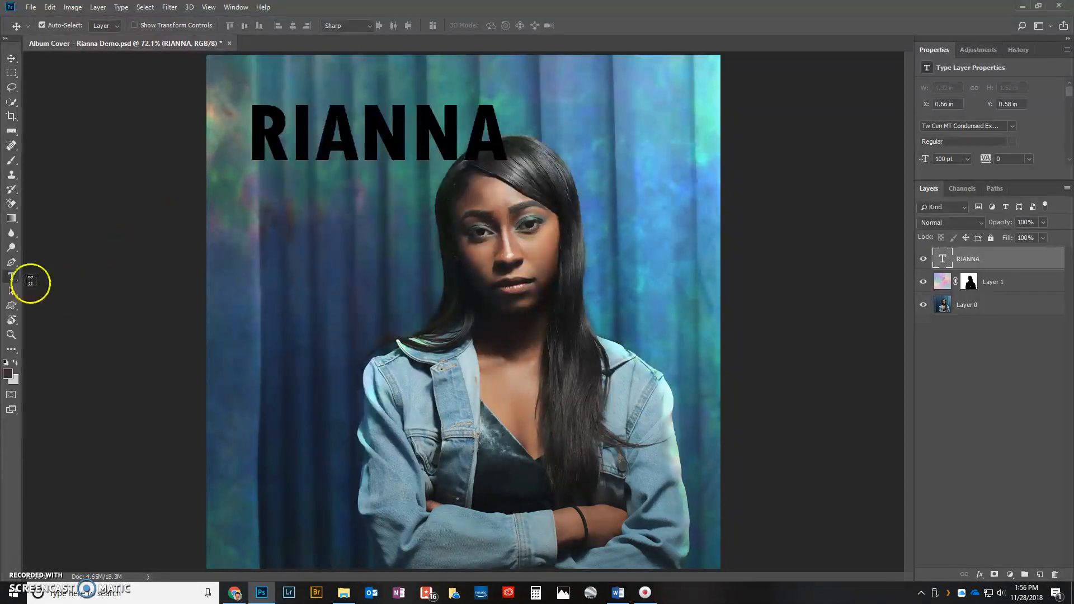
# - Recolor the artist's name text to the muted green 6a8571 sampled from the backdrop beside it
pyautogui.click(11, 276)
pyautogui.click(273, 137)
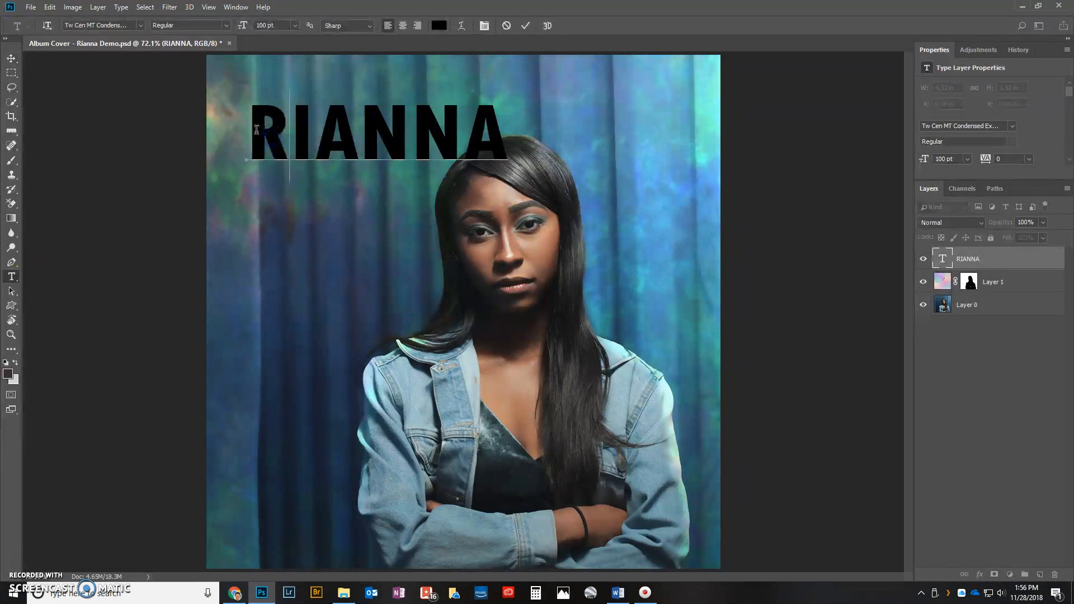
pyautogui.moveTo(252, 132); pyautogui.dragTo(607, 151)
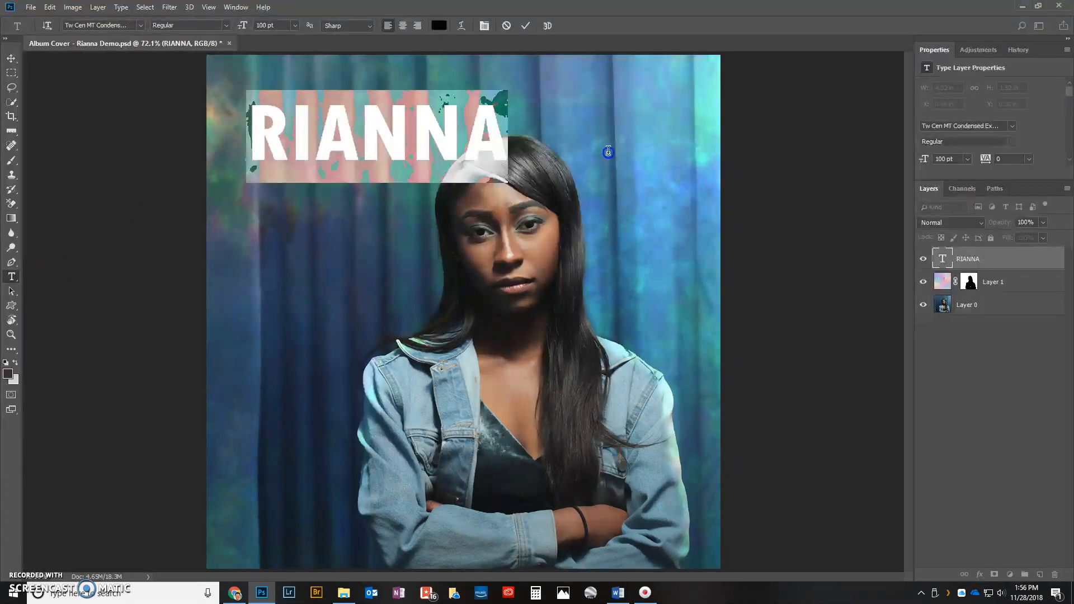
pyautogui.click(439, 26)
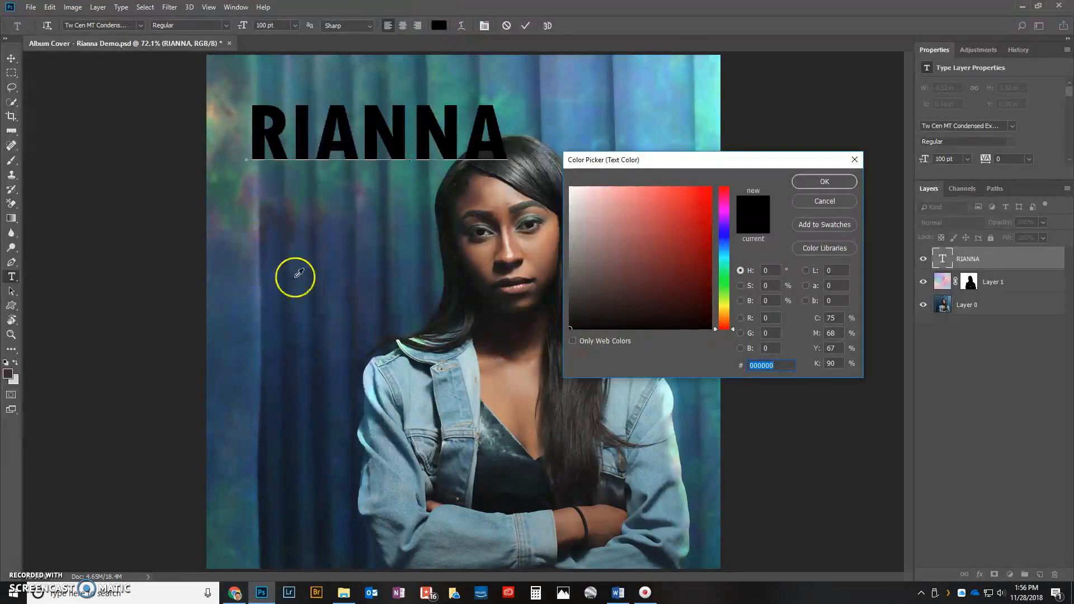
pyautogui.click(721, 264)
pyautogui.moveTo(722, 273); pyautogui.dragTo(722, 276)
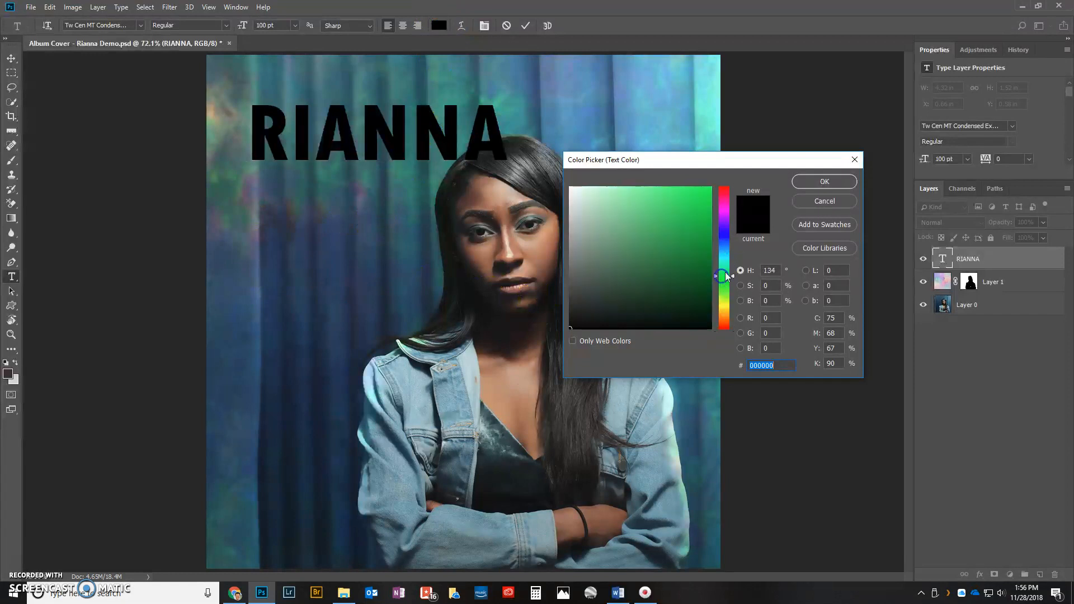
pyautogui.click(554, 74)
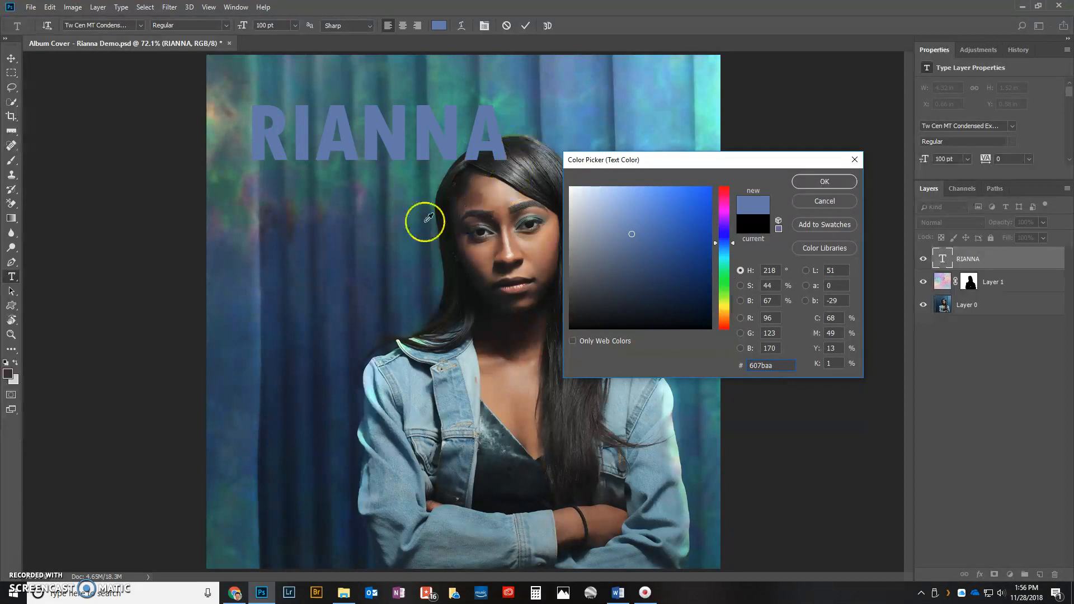
pyautogui.click(234, 506)
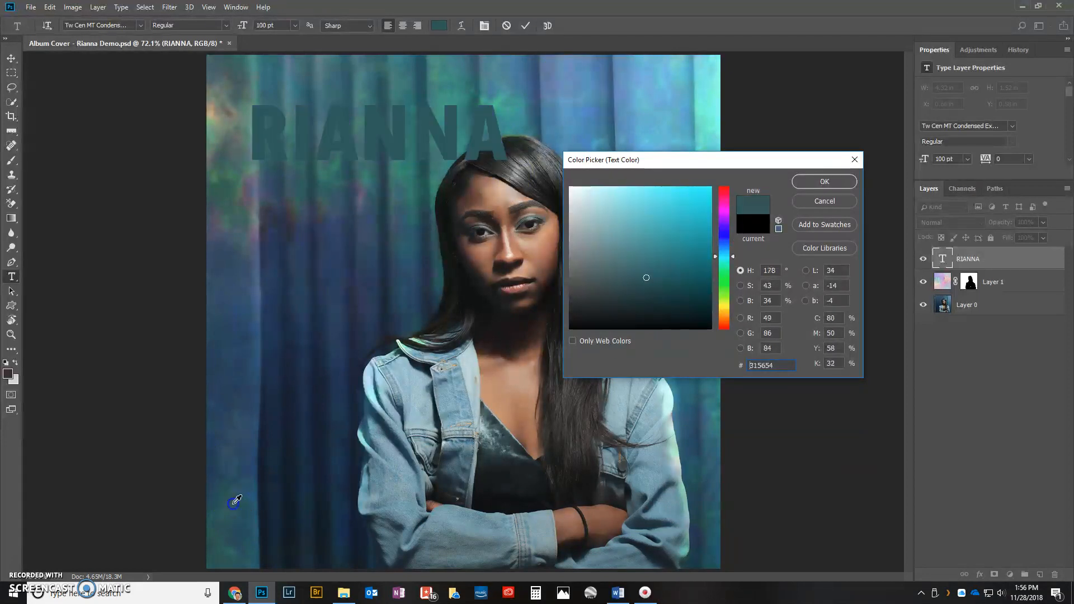
pyautogui.click(223, 138)
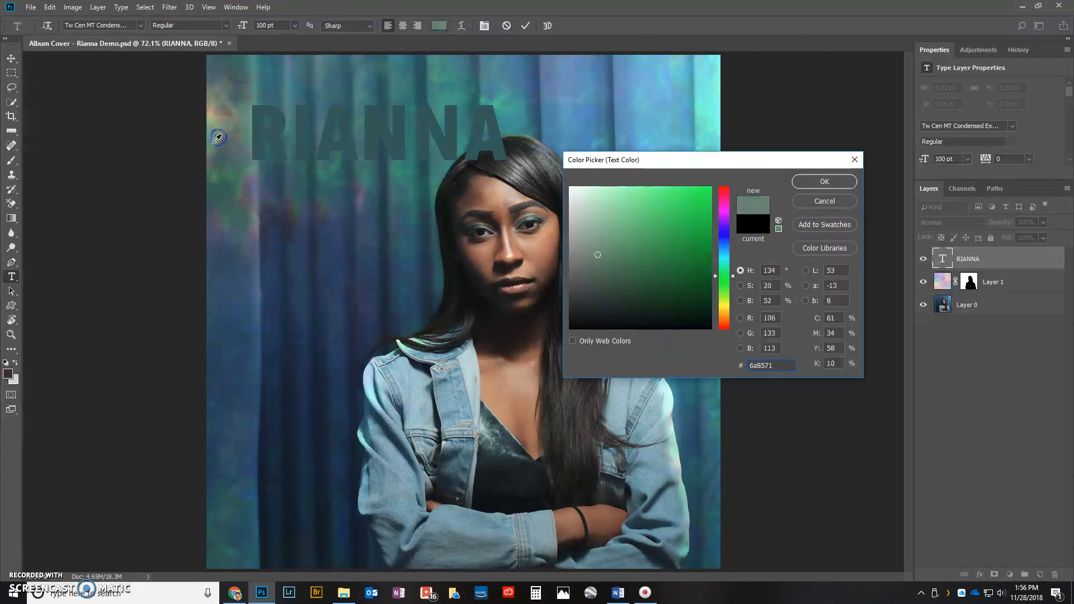
pyautogui.click(827, 182)
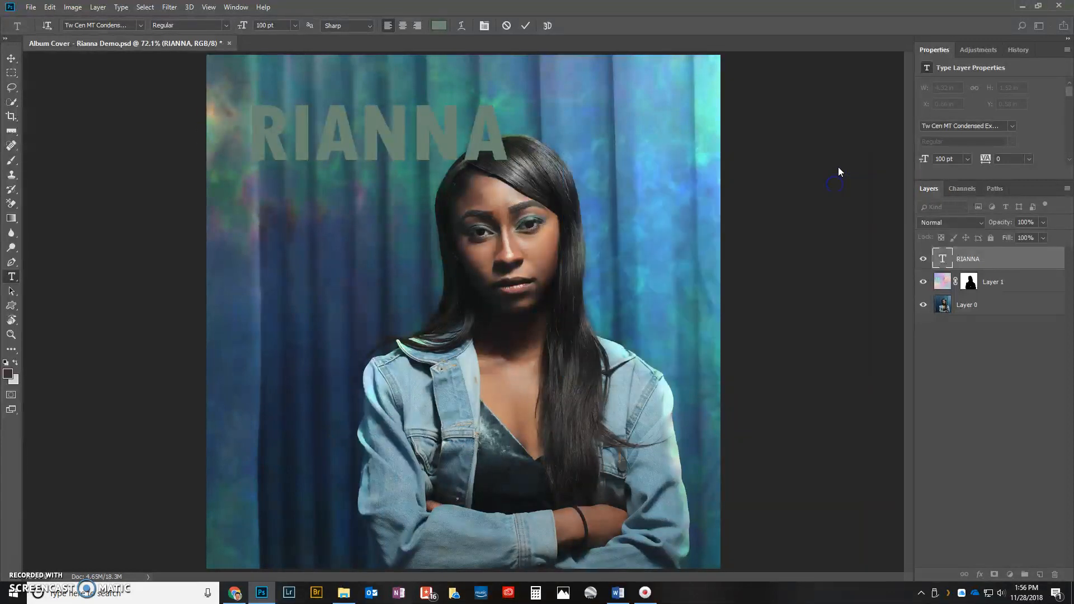
# - Scale the name text up to about 166 pt and move it up so its lower edge overlaps the woman's hair
pyautogui.click(12, 60)
pyautogui.hotkey('ctrl', 't')
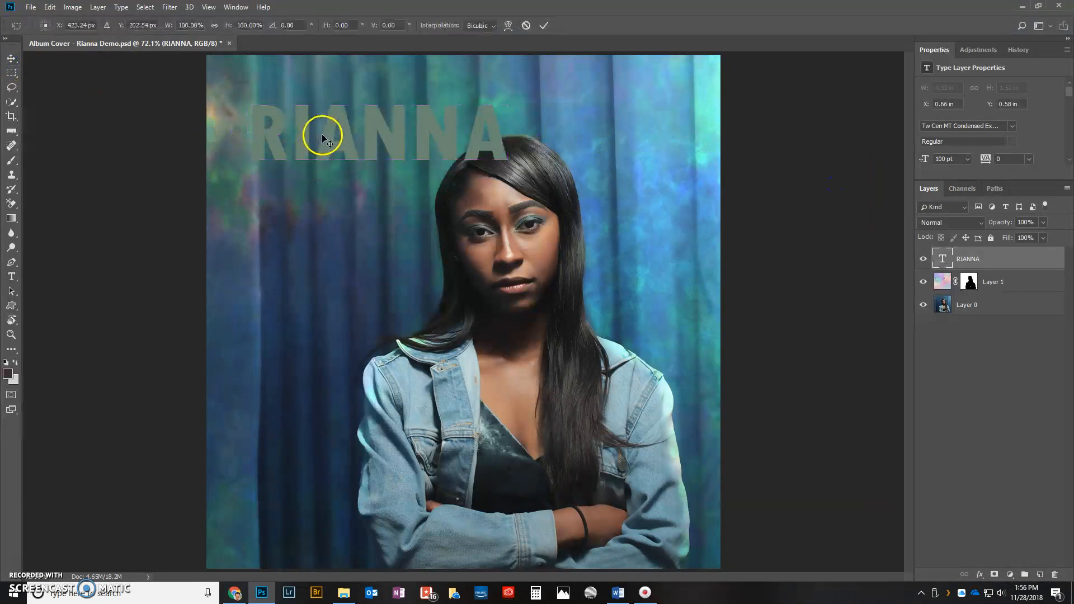
pyautogui.moveTo(508, 185); pyautogui.dragTo(664, 284)
pyautogui.press('Return')
pyautogui.moveTo(414, 202); pyautogui.dragTo(416, 163)
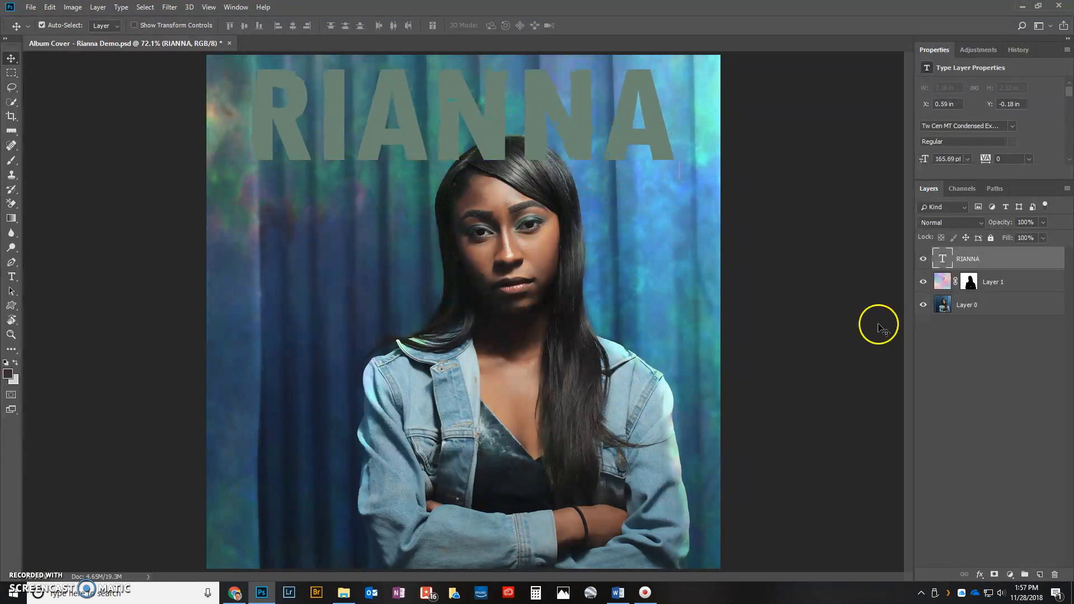
# - Apply a Drop Shadow with 35% opacity and a Stroke effect to the name text layer
pyautogui.click(980, 575)
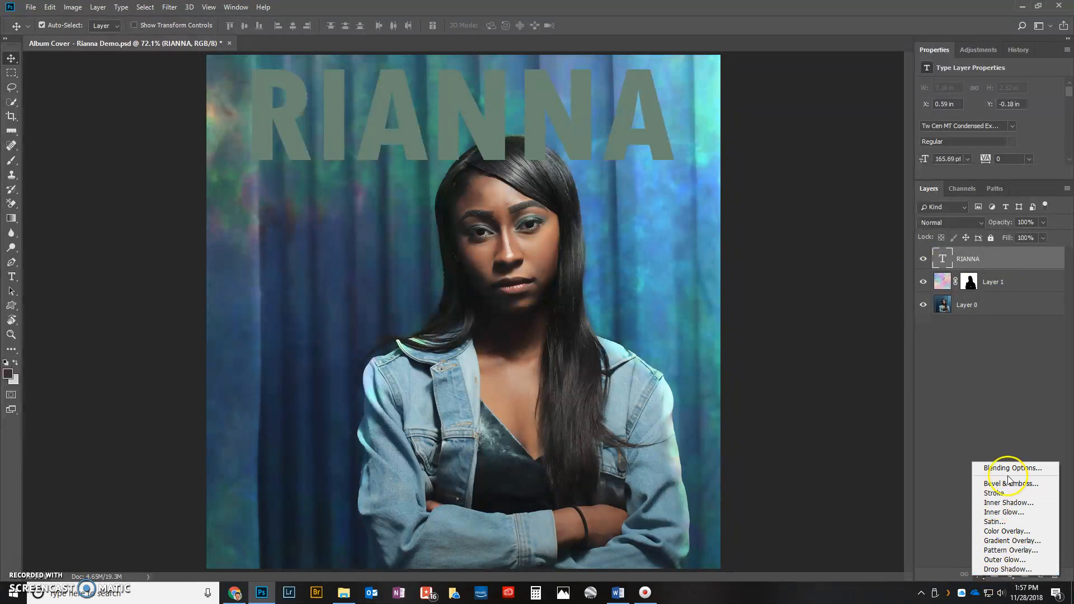
pyautogui.click(1002, 570)
pyautogui.moveTo(696, 136); pyautogui.dragTo(733, 253)
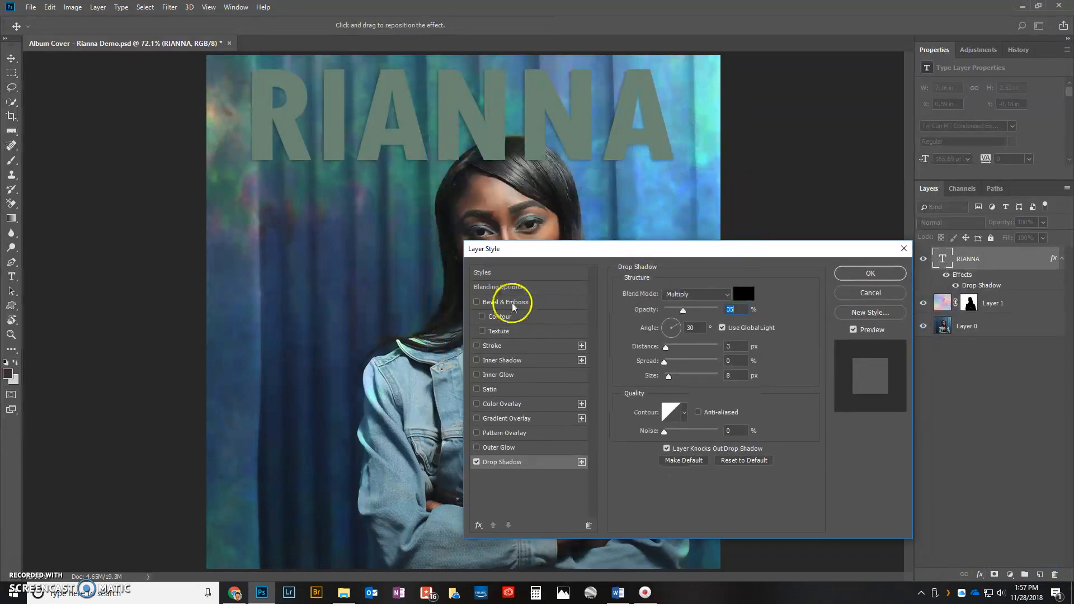
pyautogui.click(476, 346)
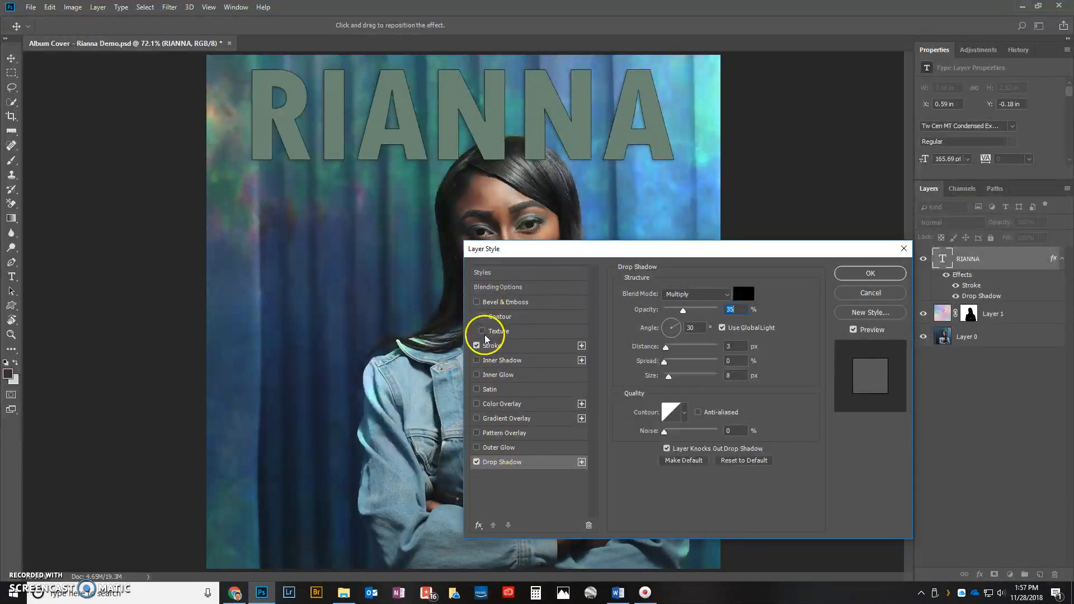
pyautogui.click(841, 274)
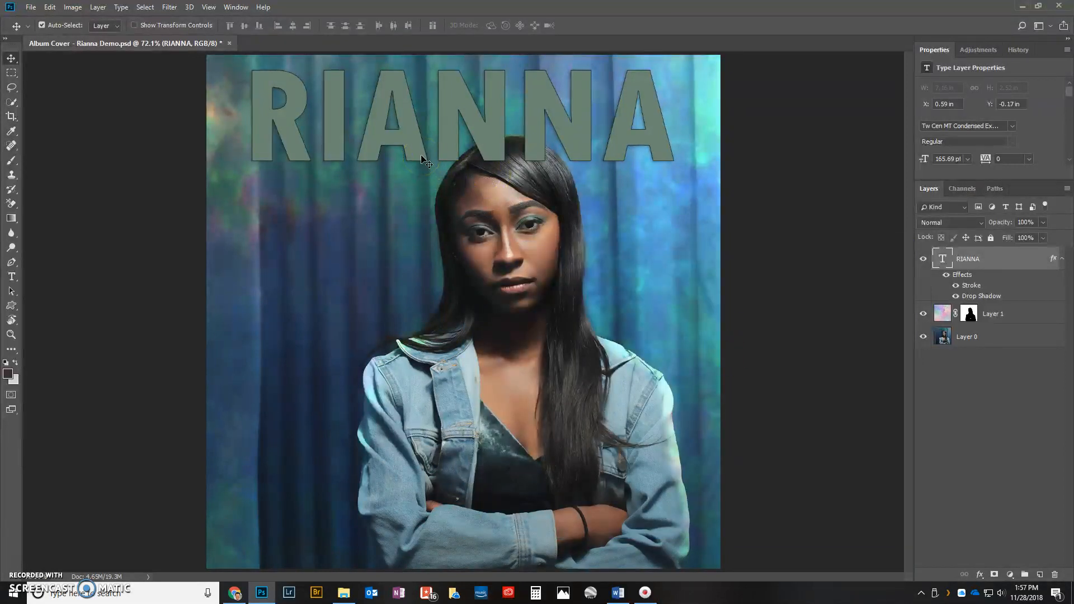
# - Nudge the name text up three small steps
pyautogui.press('Up')
pyautogui.press('Up')
pyautogui.press('Up')
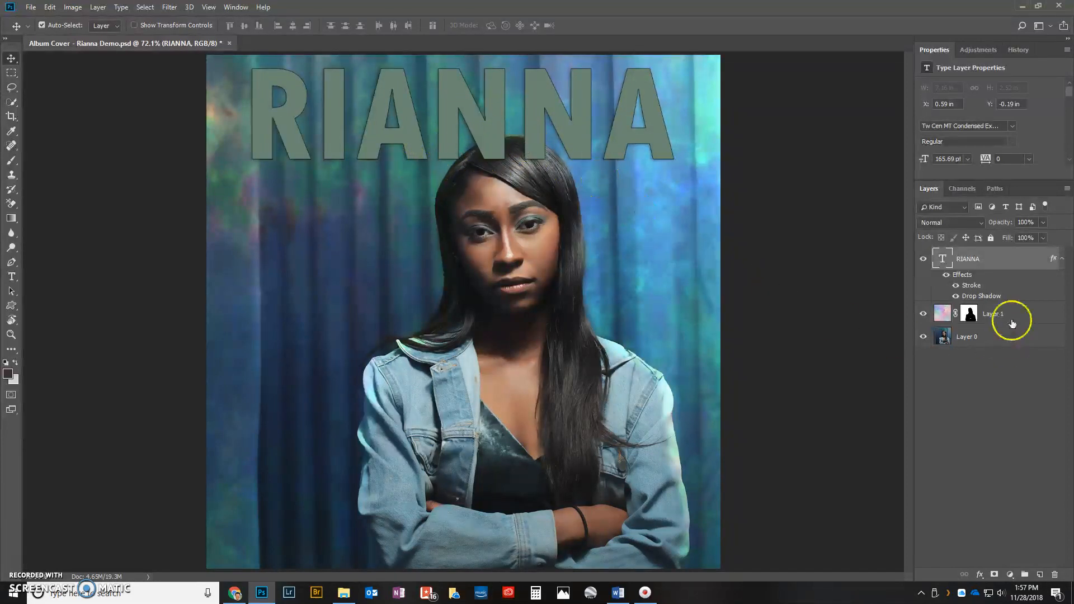
pyautogui.rightClick(1012, 263)
pyautogui.click(1037, 413)
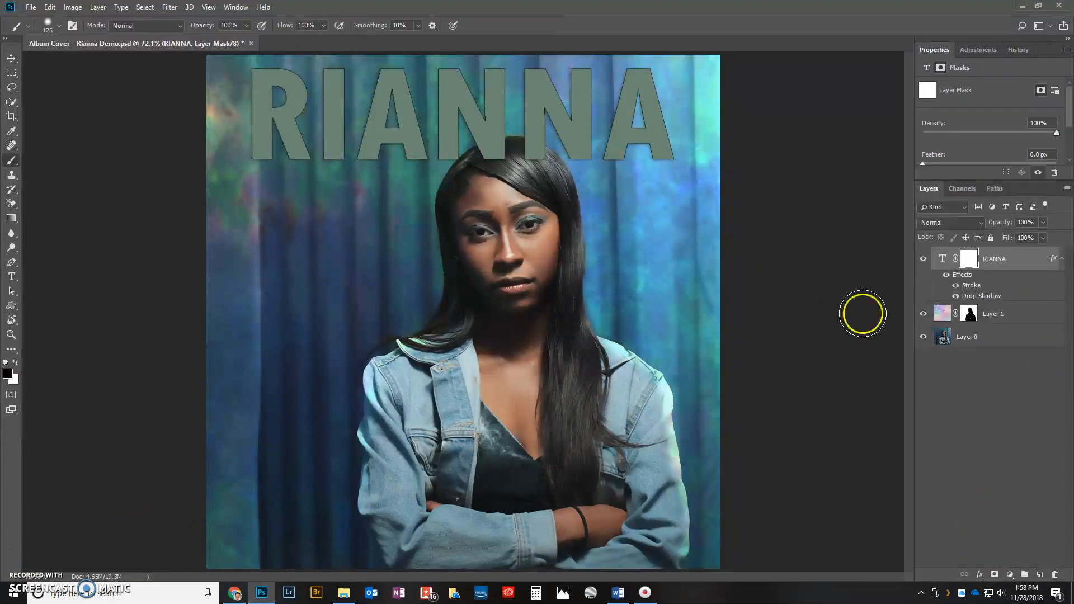
pyautogui.hotkey('ctrl', 'z')
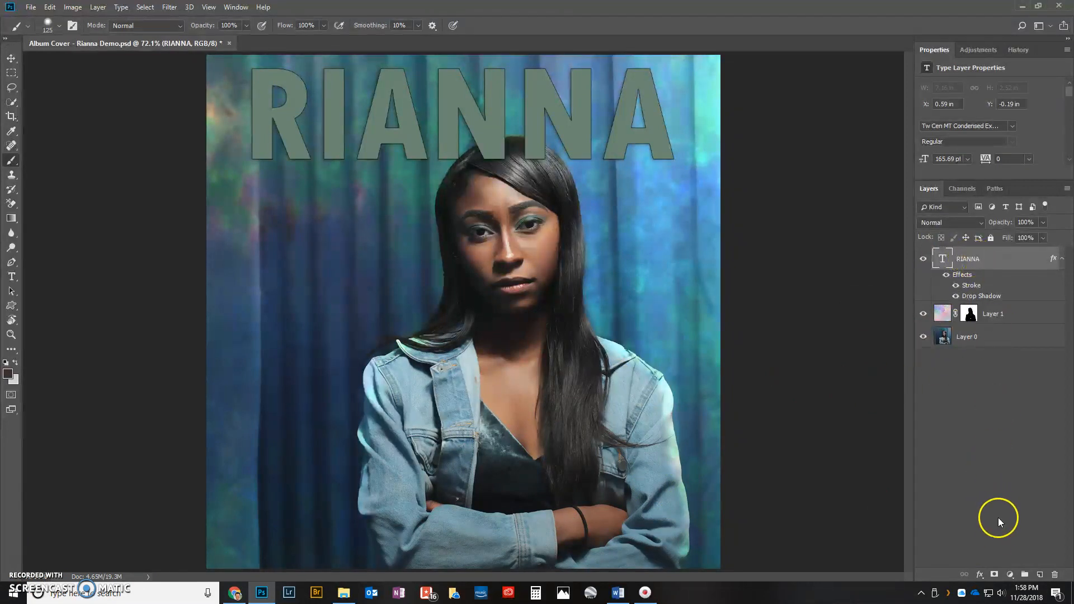
# - Add a layer mask to the name text layer, trying and undoing a soft 125 px black brush stroke over the hair
pyautogui.click(994, 575)
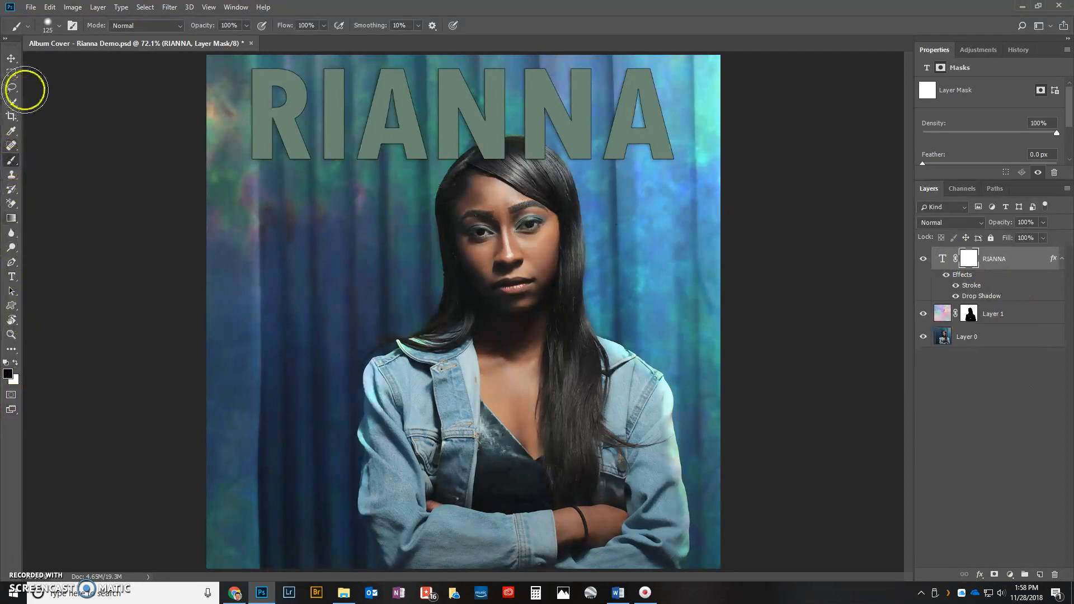
pyautogui.click(58, 26)
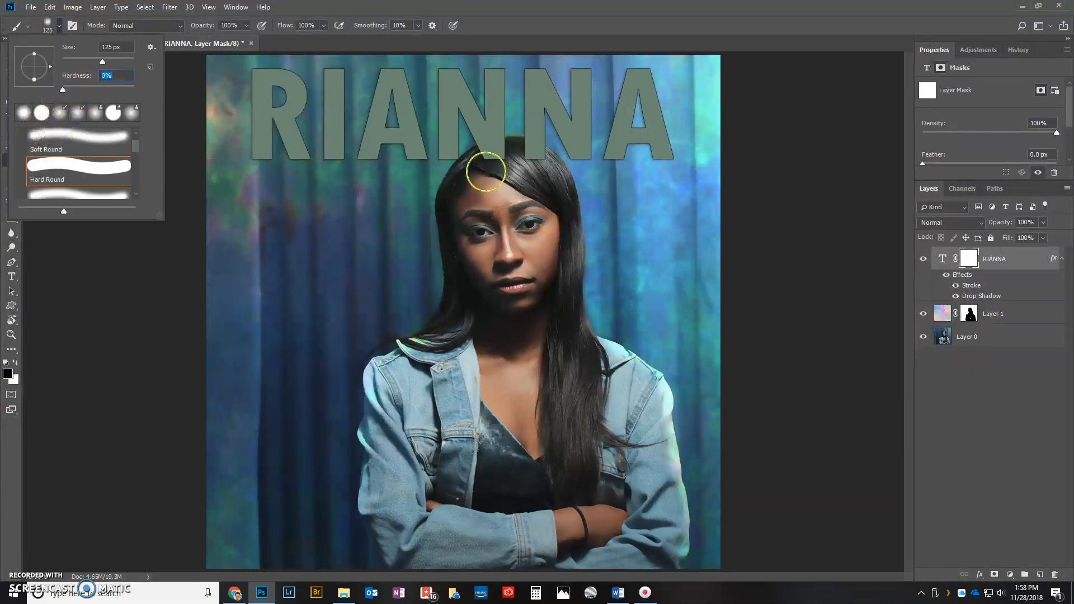
pyautogui.moveTo(485, 171); pyautogui.dragTo(502, 169)
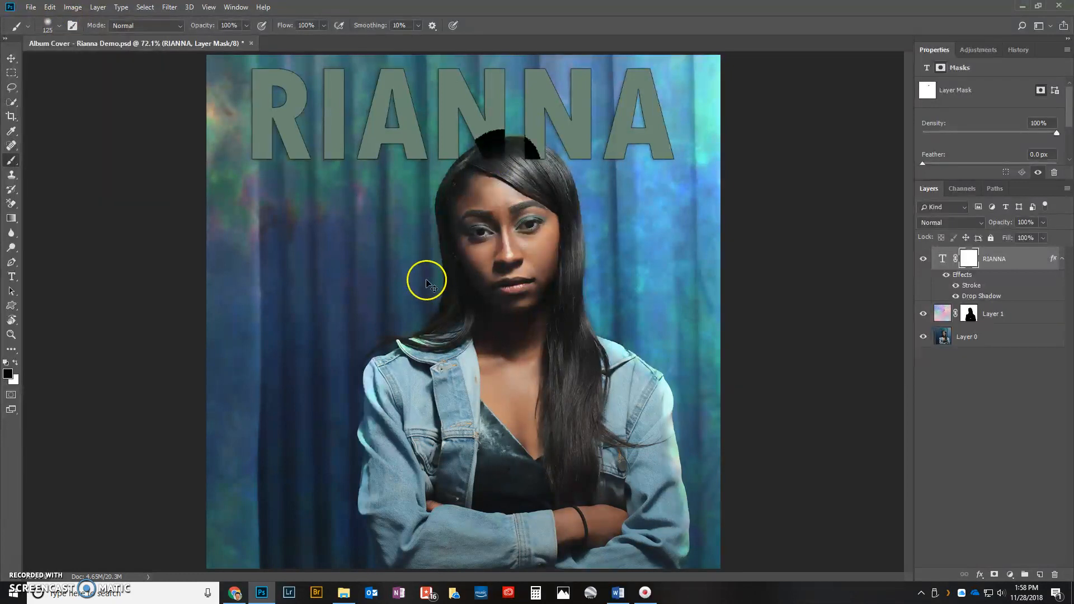
pyautogui.hotkey('ctrl', 'z')
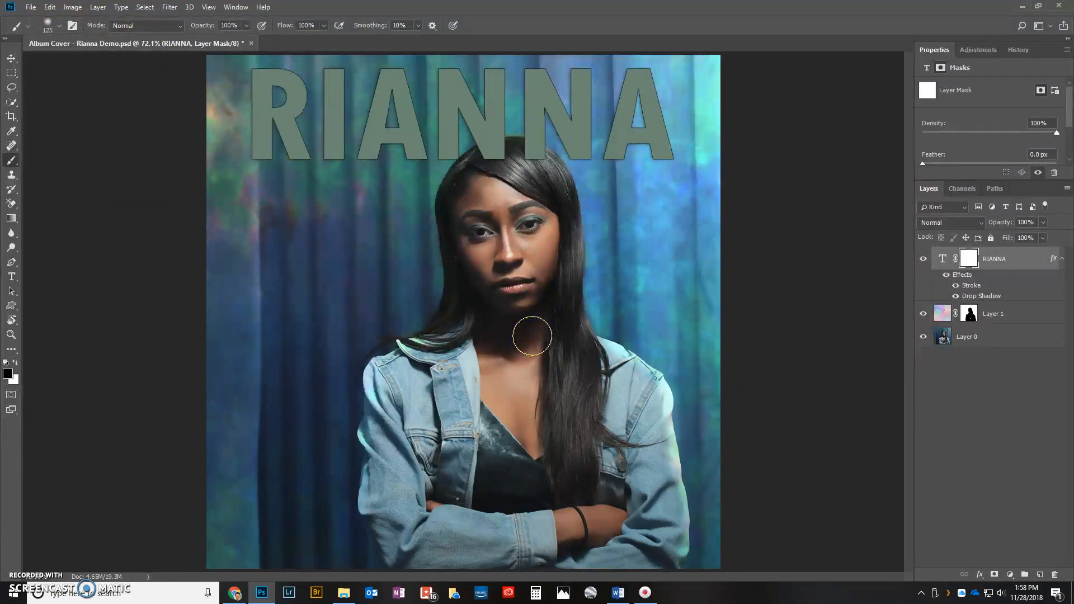
# - Harden the 125 px brush and paint the text mask black over the hair below the first N
pyautogui.hotkey('ctrl', '+')
pyautogui.moveTo(593, 163); pyautogui.dragTo(528, 315)
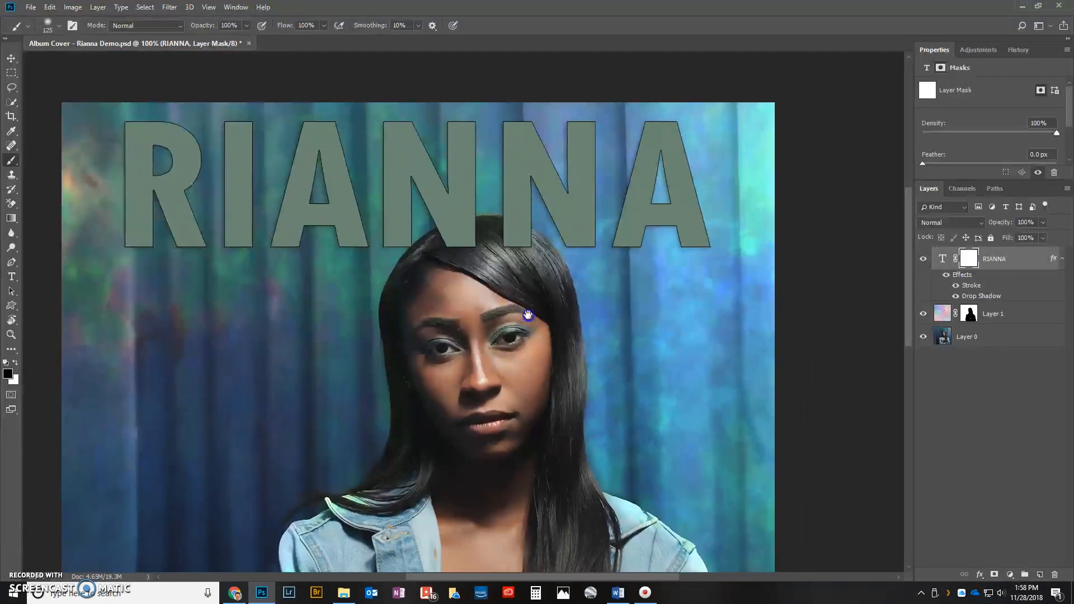
pyautogui.click(59, 26)
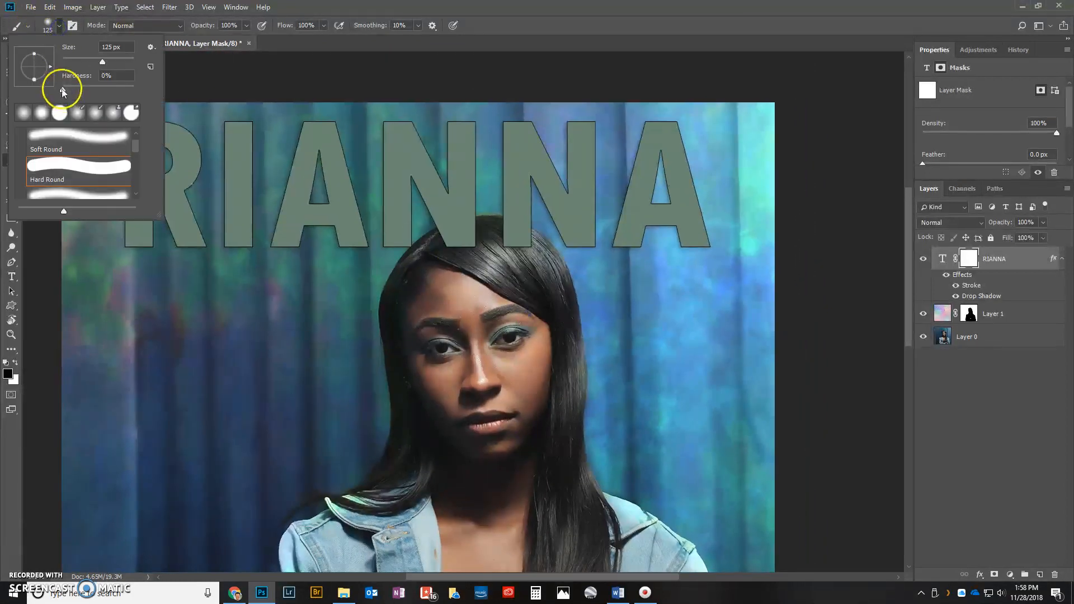
pyautogui.moveTo(505, 288); pyautogui.dragTo(479, 274)
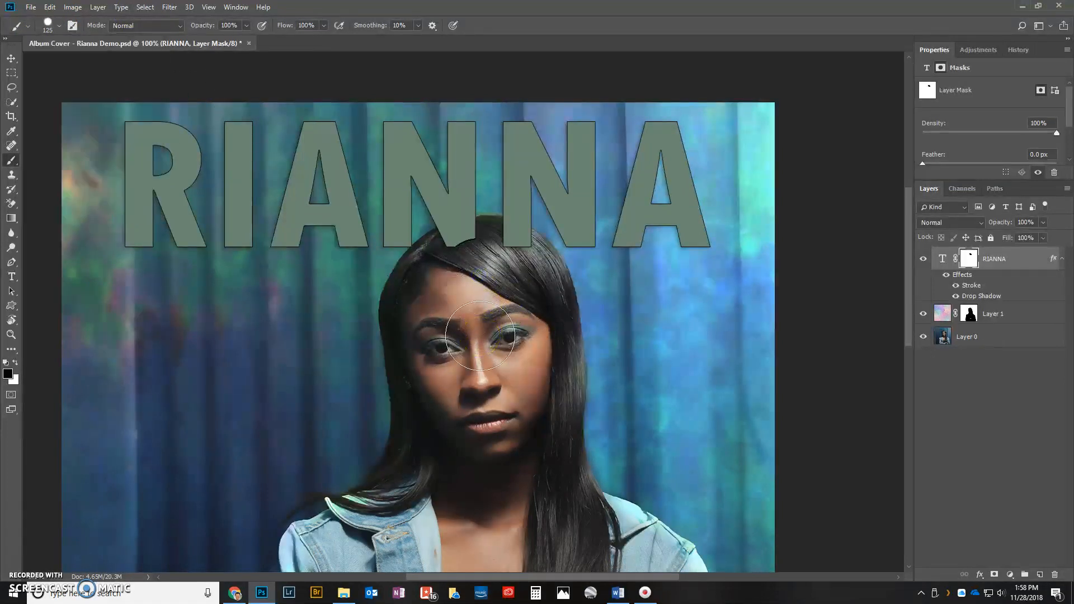
# - Reduce the brush to 40 px and mask out the parts of both N letters that cover the crown of the woman's head
pyautogui.scroll(1, 479, 336)
pyautogui.moveTo(516, 240); pyautogui.dragTo(505, 324)
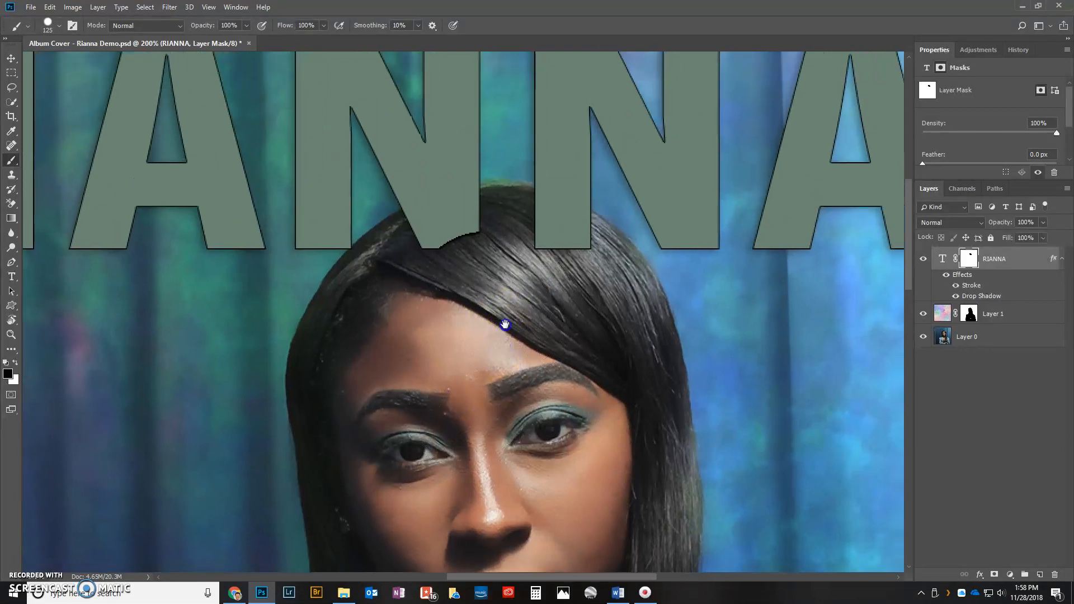
pyautogui.press('[')
pyautogui.press('[')
pyautogui.press('[')
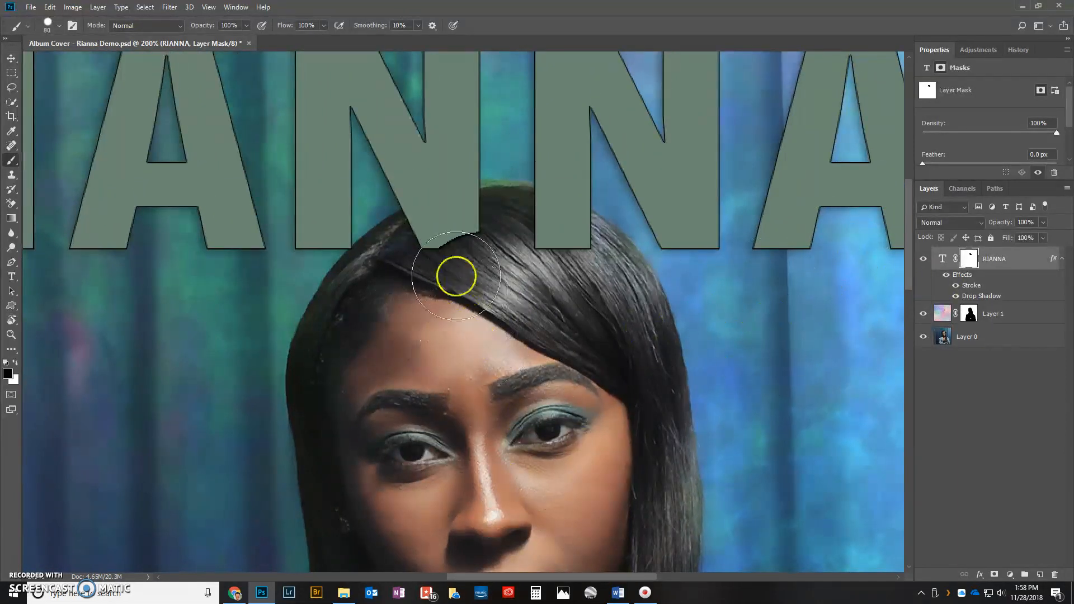
pyautogui.press('[')
pyautogui.press('[')
pyautogui.press('[')
pyautogui.press('[')
pyautogui.moveTo(425, 233)
pyautogui.mouseDown()
pyautogui.moveTo(488, 211)
pyautogui.moveTo(481, 222)
pyautogui.moveTo(418, 227)
pyautogui.mouseUp()
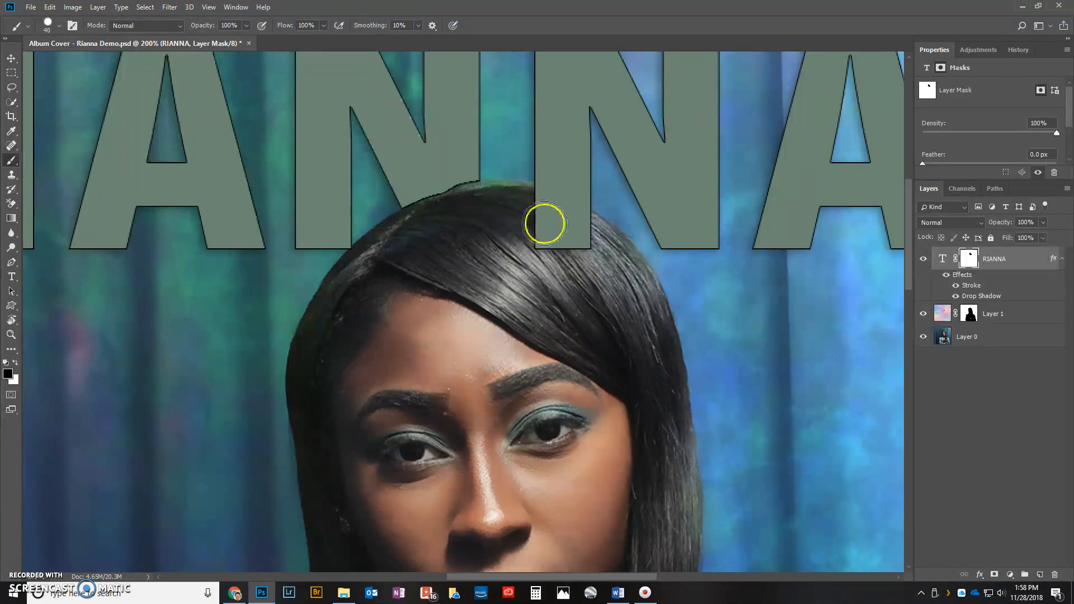
pyautogui.moveTo(527, 206)
pyautogui.mouseDown()
pyautogui.moveTo(580, 238)
pyautogui.moveTo(523, 238)
pyautogui.moveTo(548, 255)
pyautogui.moveTo(581, 235)
pyautogui.moveTo(552, 217)
pyautogui.mouseUp()
pyautogui.moveTo(540, 212)
pyautogui.mouseDown()
pyautogui.moveTo(499, 223)
pyautogui.moveTo(427, 272)
pyautogui.moveTo(491, 309)
pyautogui.mouseUp()
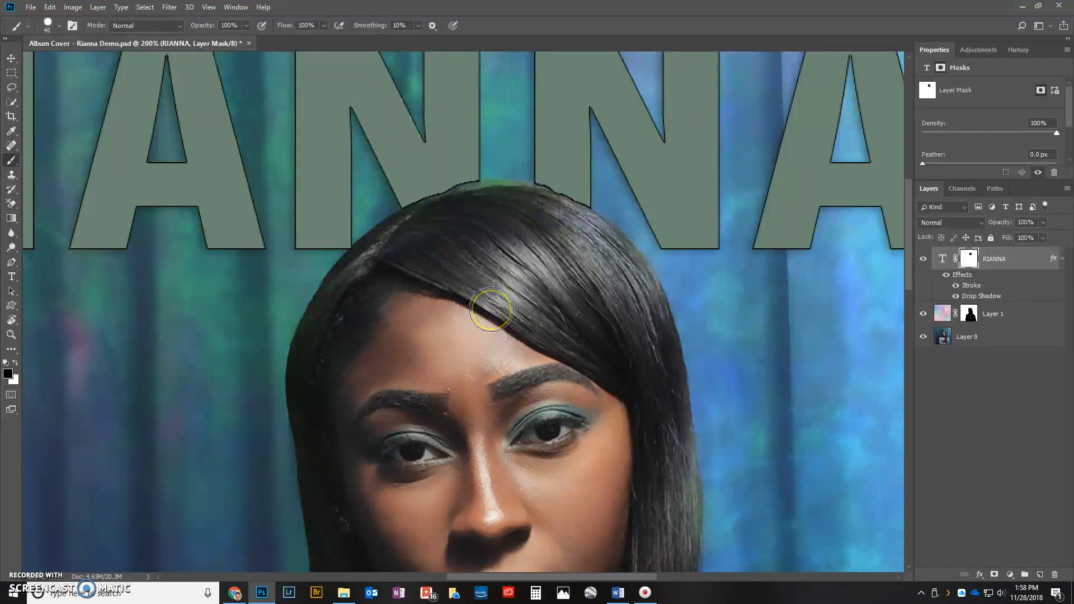
pyautogui.hotkey('ctrl', '0')
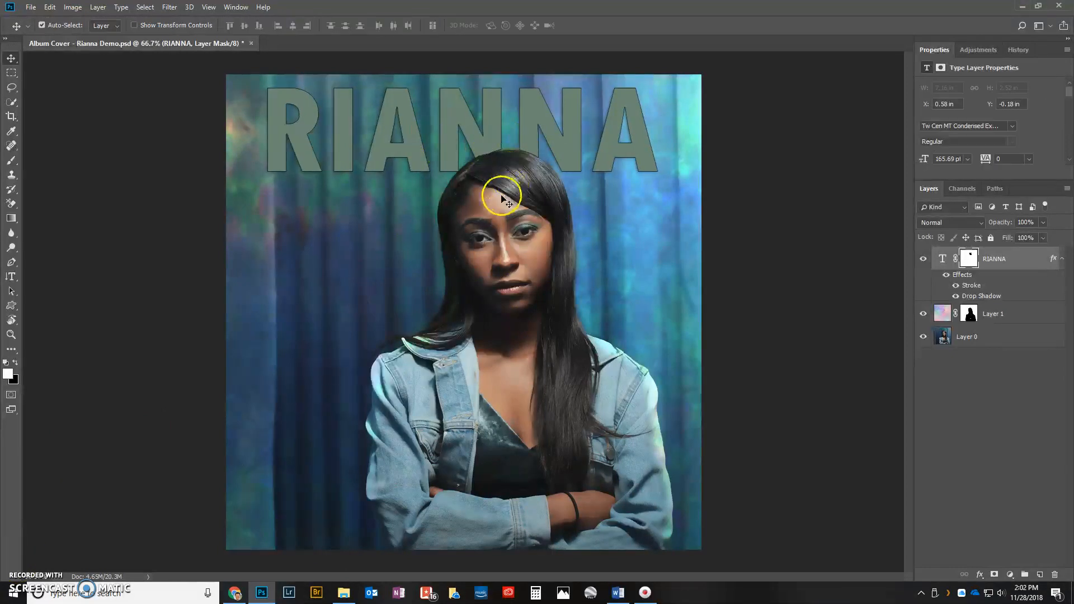
# - Add vertical text reading "Eteranl" on the left side of the cover, starting below the R of the artist's name
pyautogui.click(11, 276)
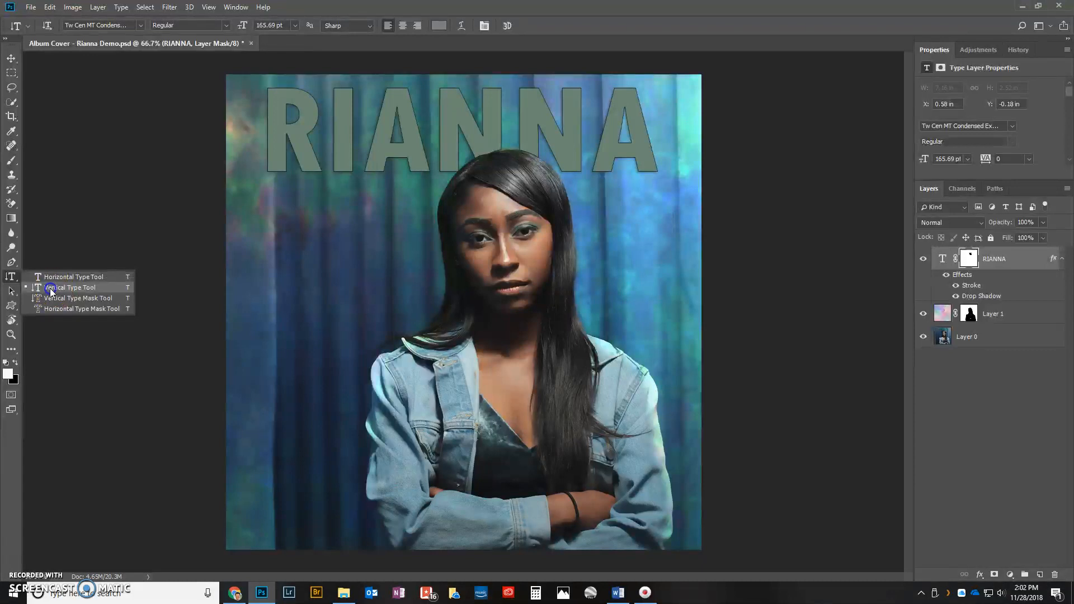
pyautogui.click(50, 291)
pyautogui.click(275, 239)
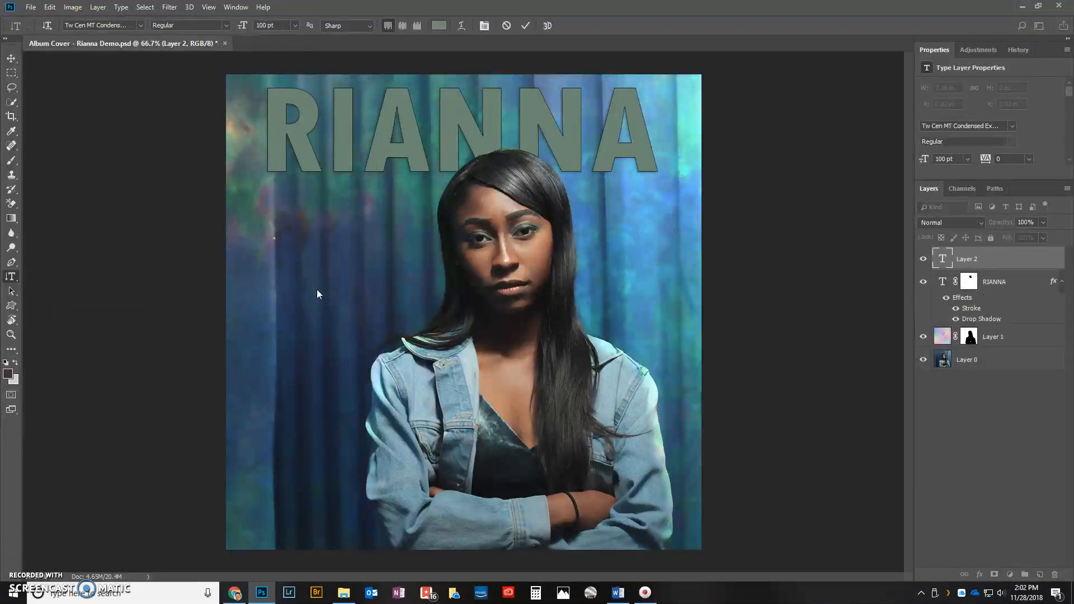
pyautogui.write('Et')
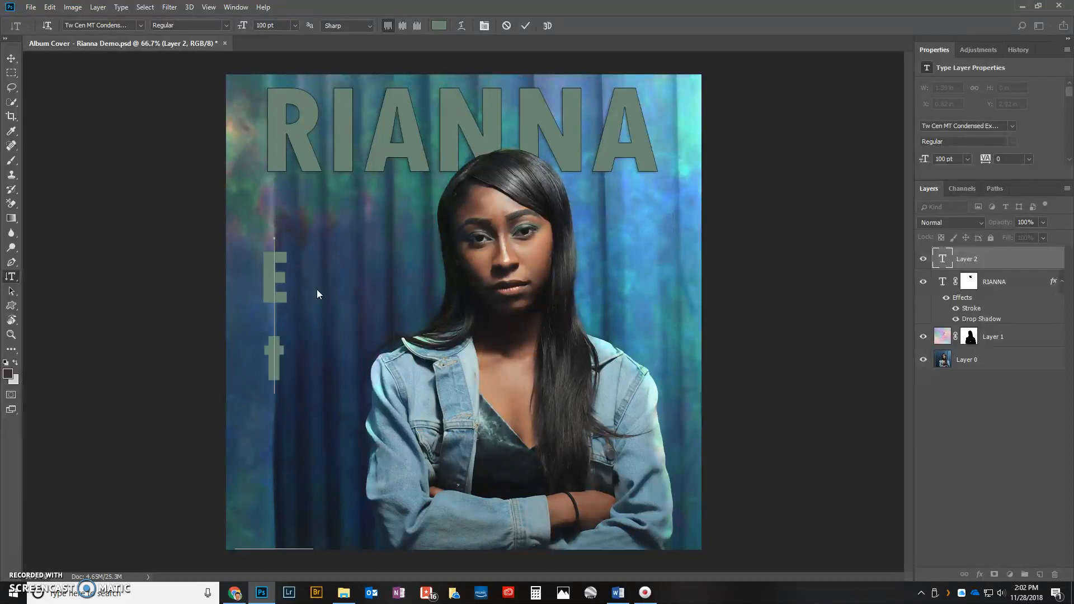
pyautogui.write('er')
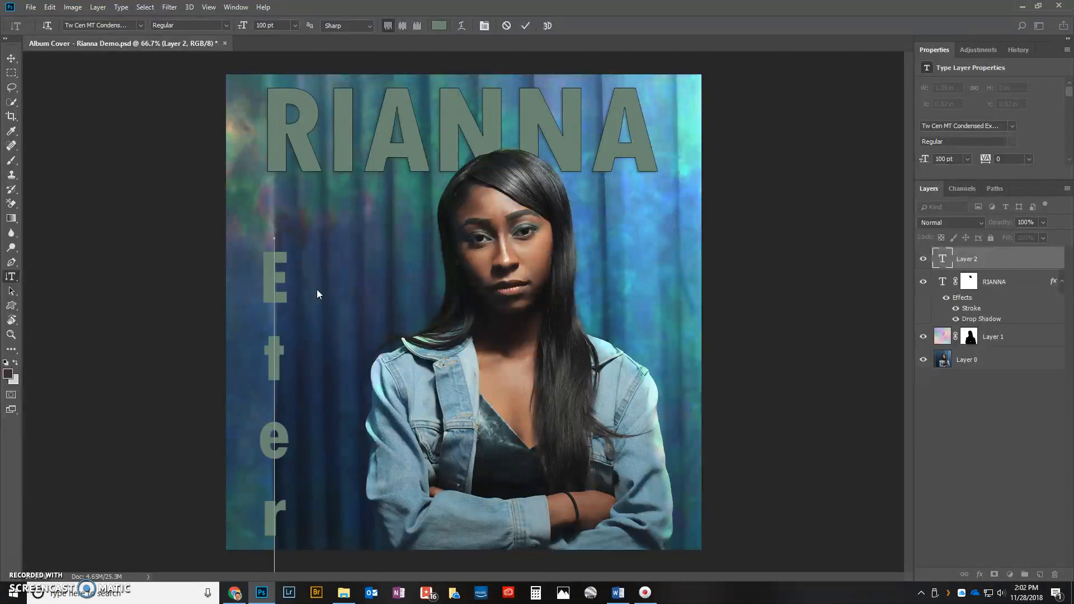
# - Select all of the vertical text and reduce its font size to 48 pt
pyautogui.hotkey('ctrl', 'a')
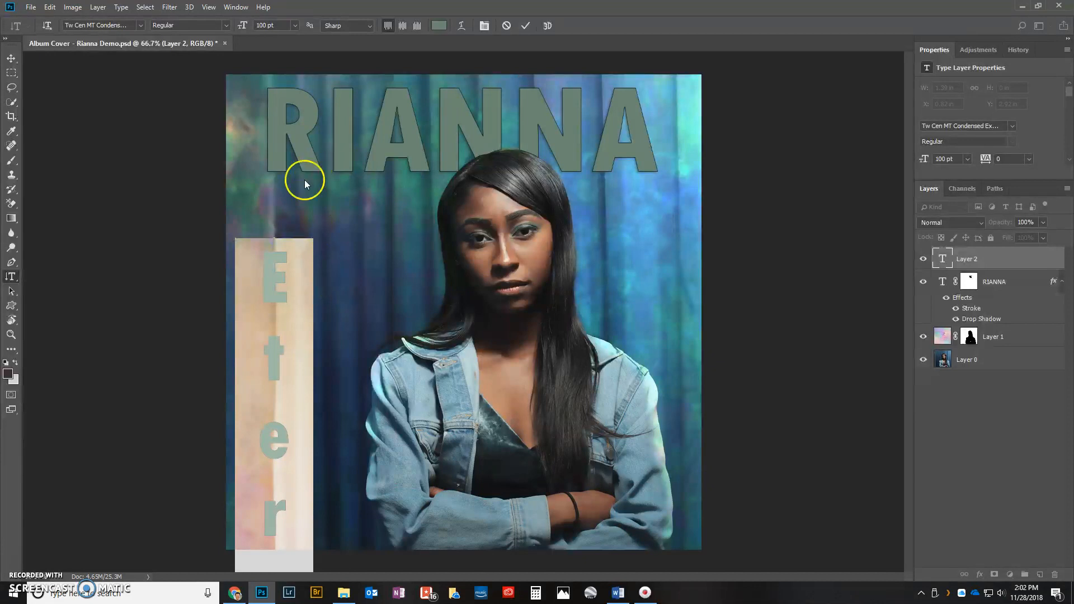
pyautogui.click(292, 28)
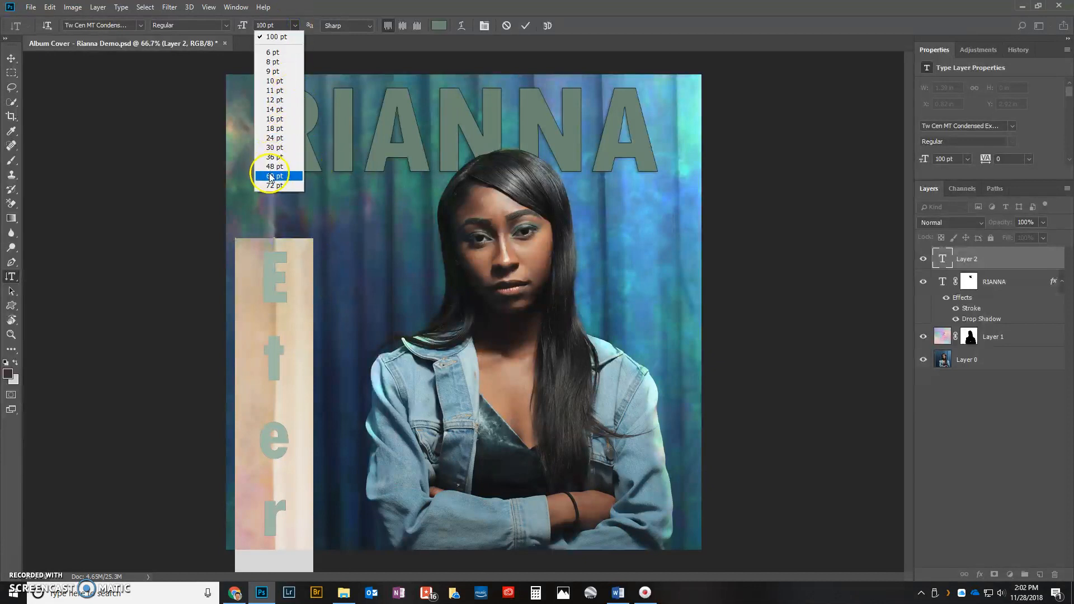
pyautogui.click(270, 175)
pyautogui.click(295, 26)
pyautogui.click(274, 166)
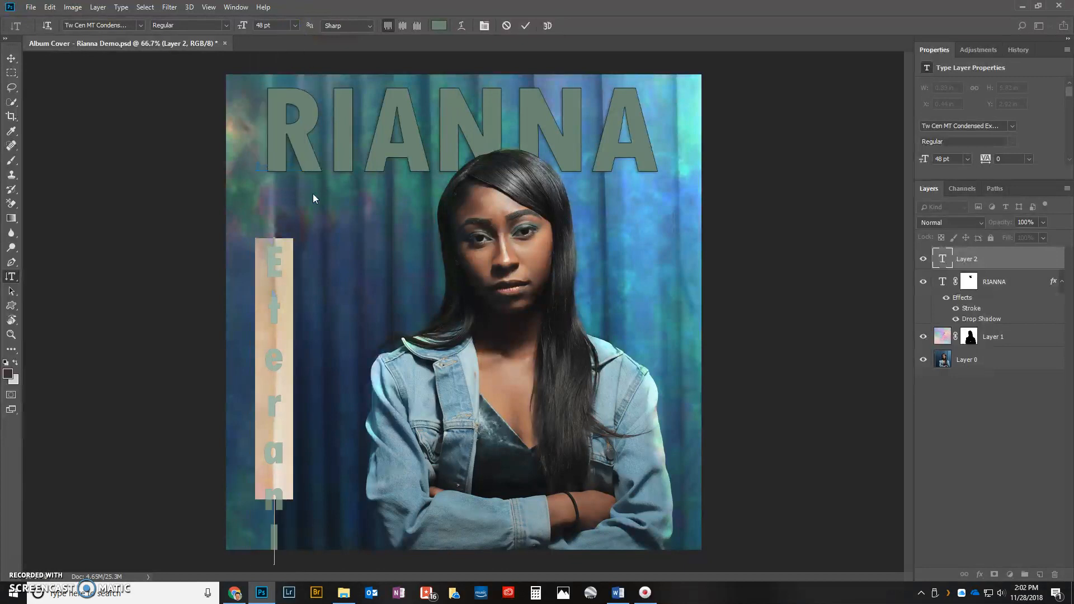
# - Commit the vertical text and shift it slightly right beneath the R, to about X 0.65 in, Y 2.92 in
pyautogui.click(11, 58)
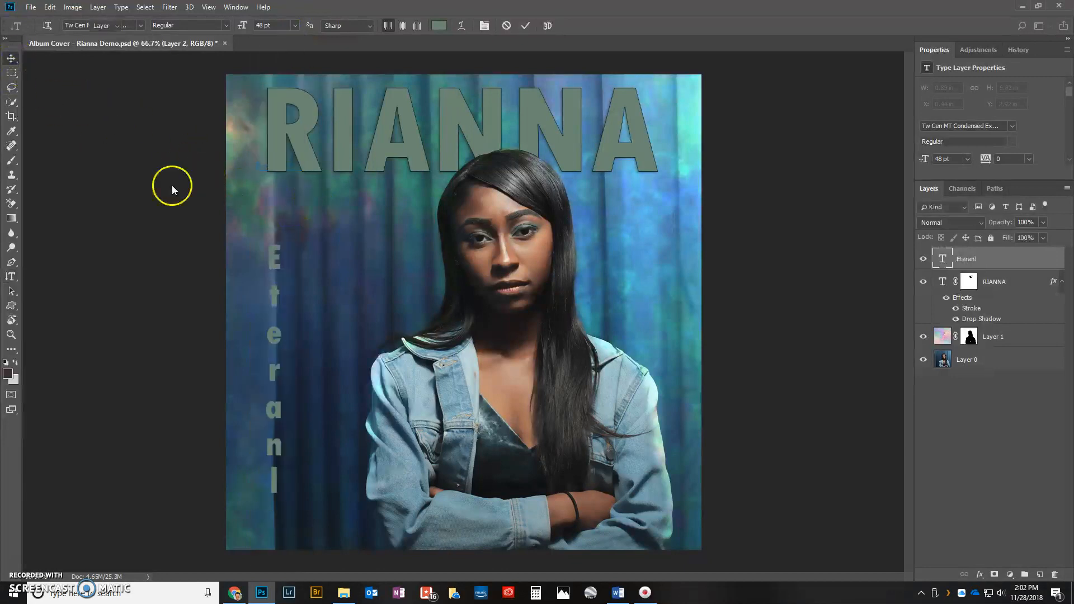
pyautogui.moveTo(279, 257)
pyautogui.mouseDown()
pyautogui.moveTo(283, 237)
pyautogui.moveTo(285, 258)
pyautogui.mouseUp()
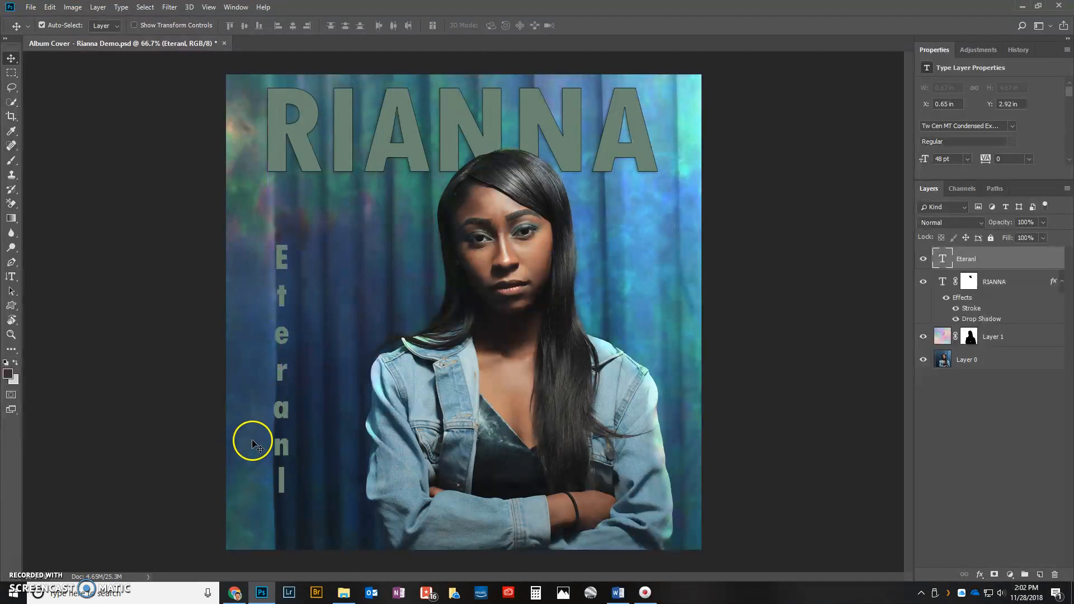
pyautogui.moveTo(276, 259); pyautogui.dragTo(276, 258)
# - Select Layer 0, the original portrait layer
pyautogui.click(1014, 368)
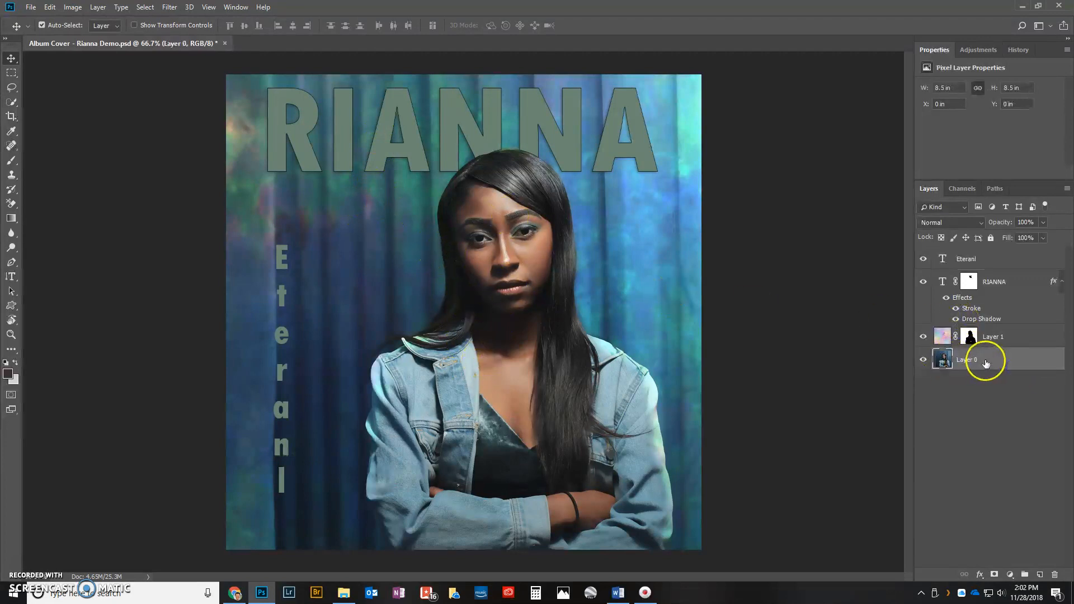